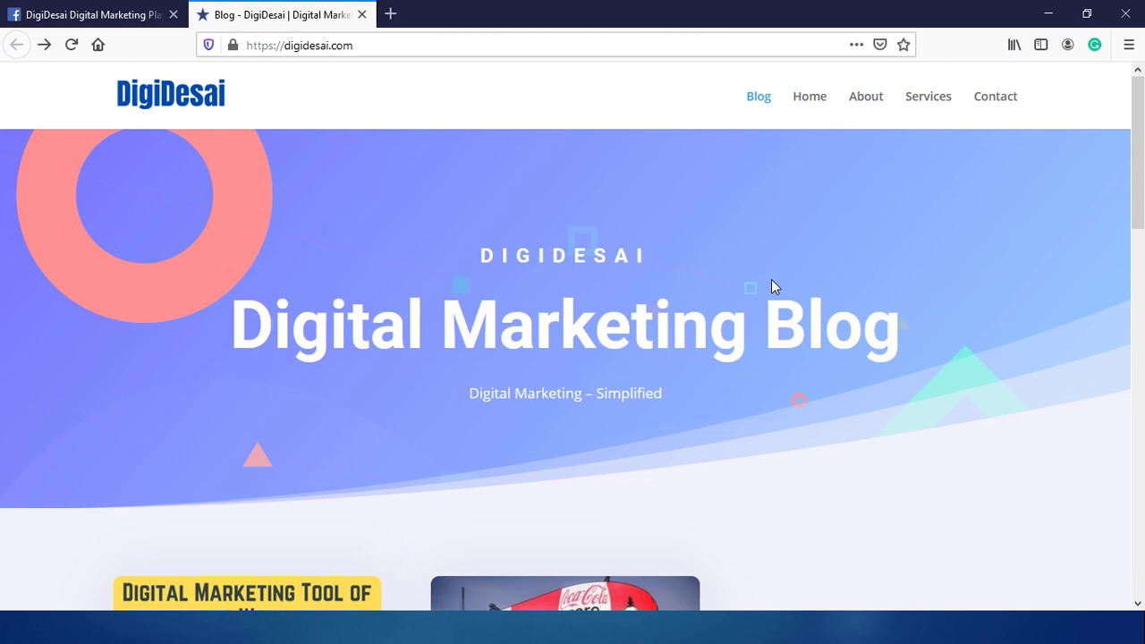
scroll(771, 280, down, 3)
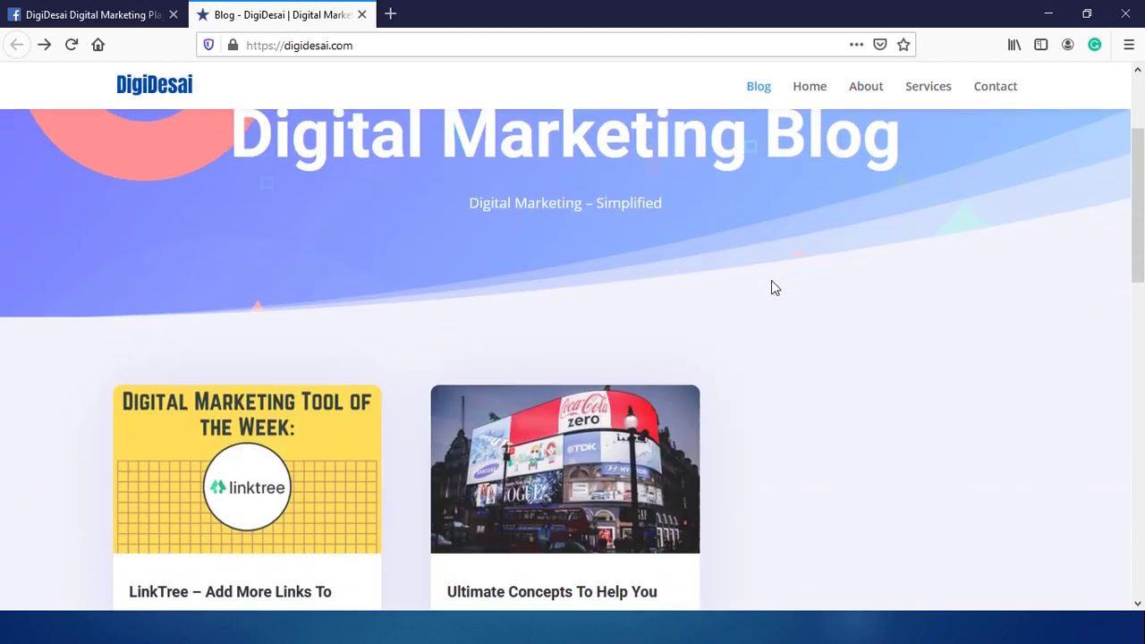
scroll(771, 280, up, 3)
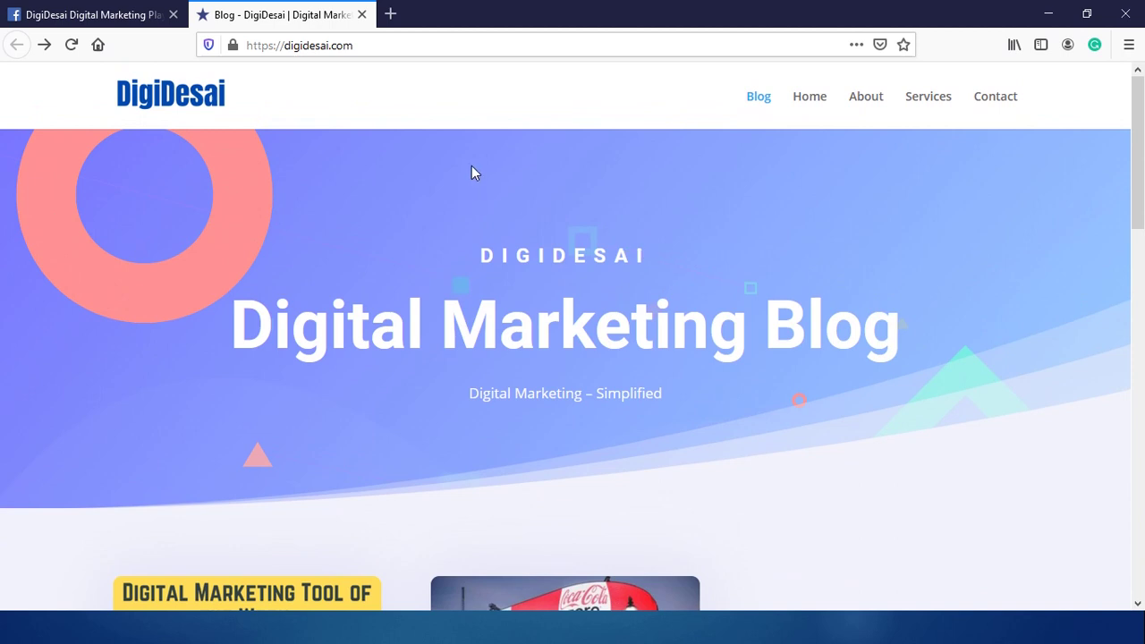
click(370, 46)
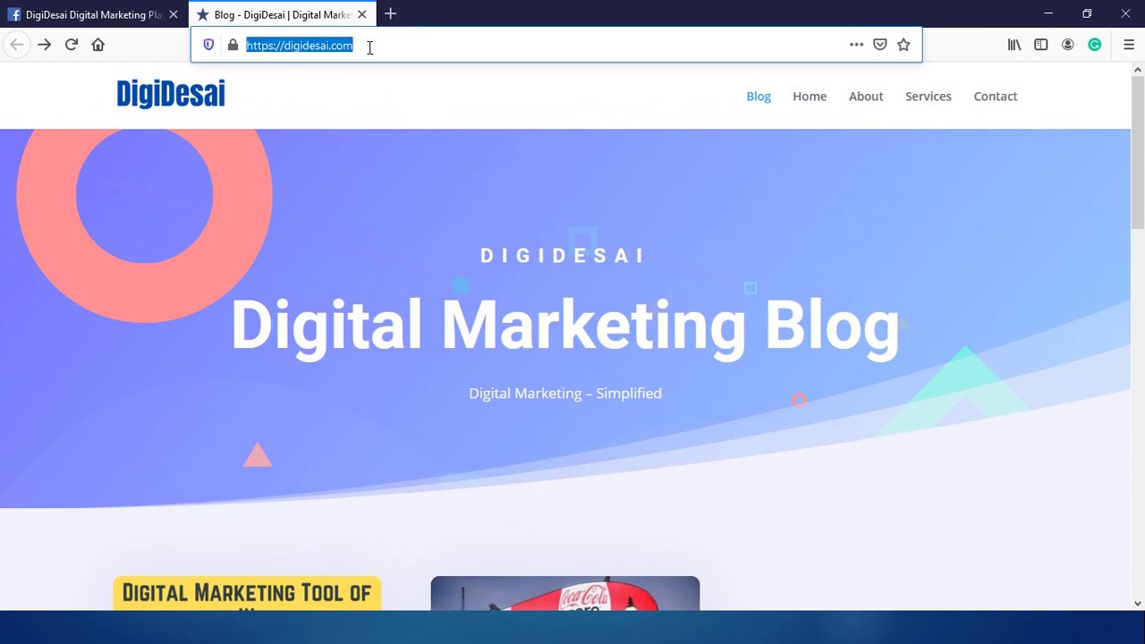
right_click(371, 46)
click(411, 104)
click(51, 11)
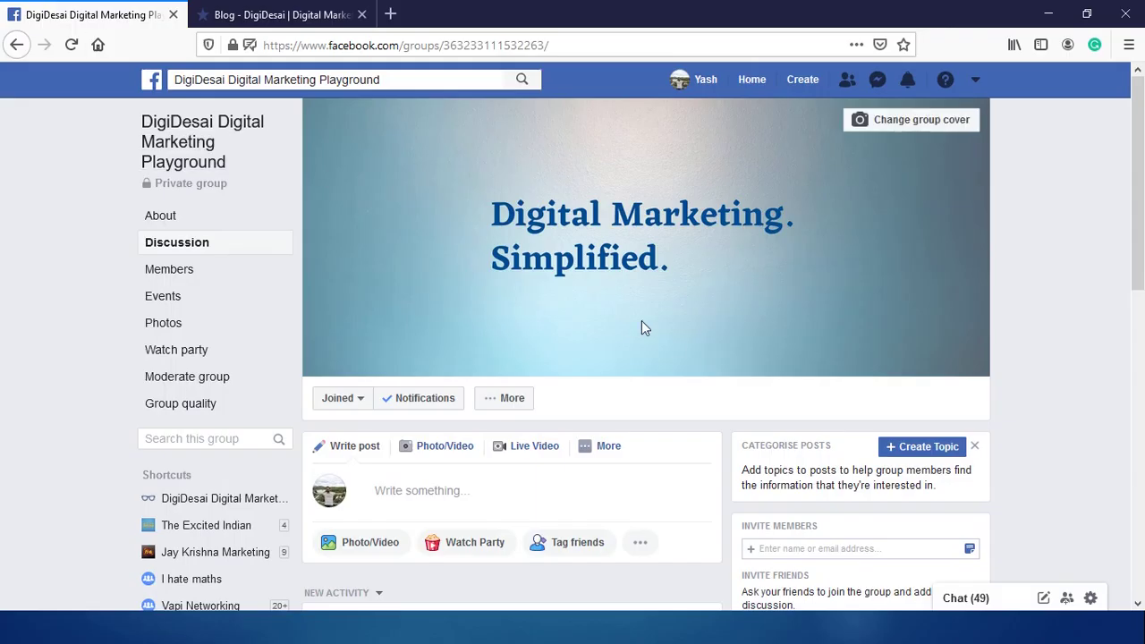
scroll(554, 367, down, 2)
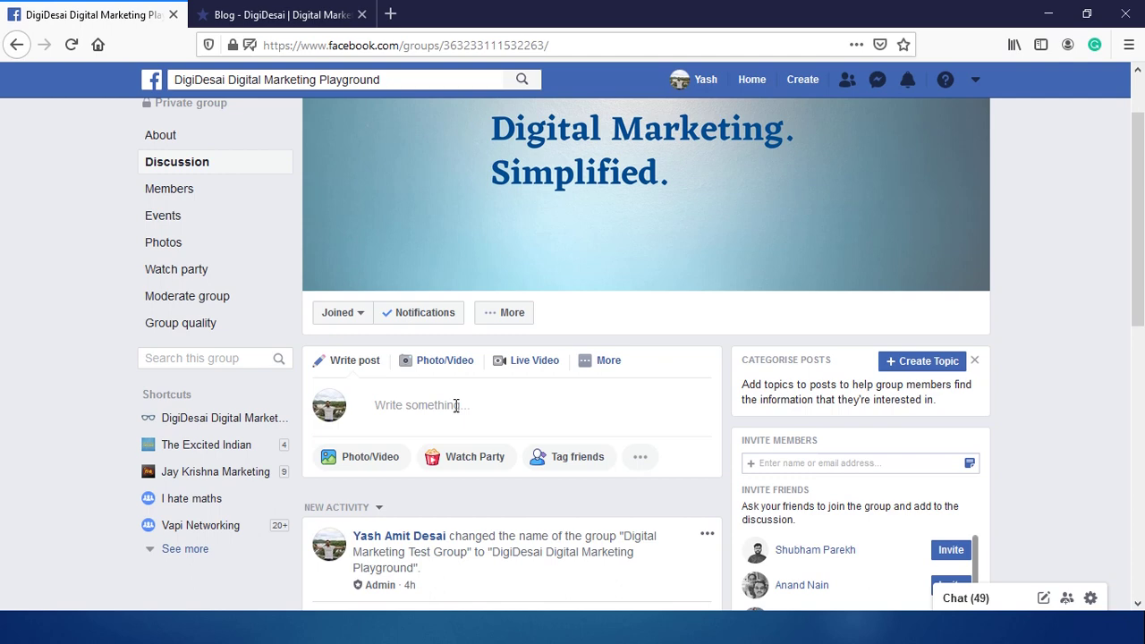
click(456, 406)
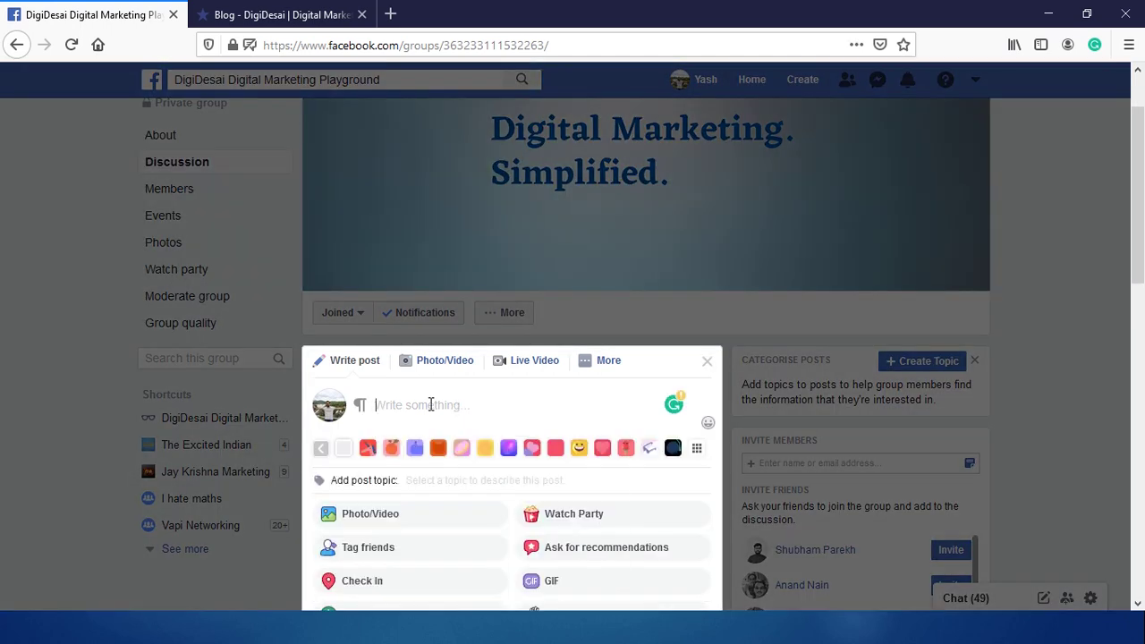
right_click(432, 406)
click(499, 477)
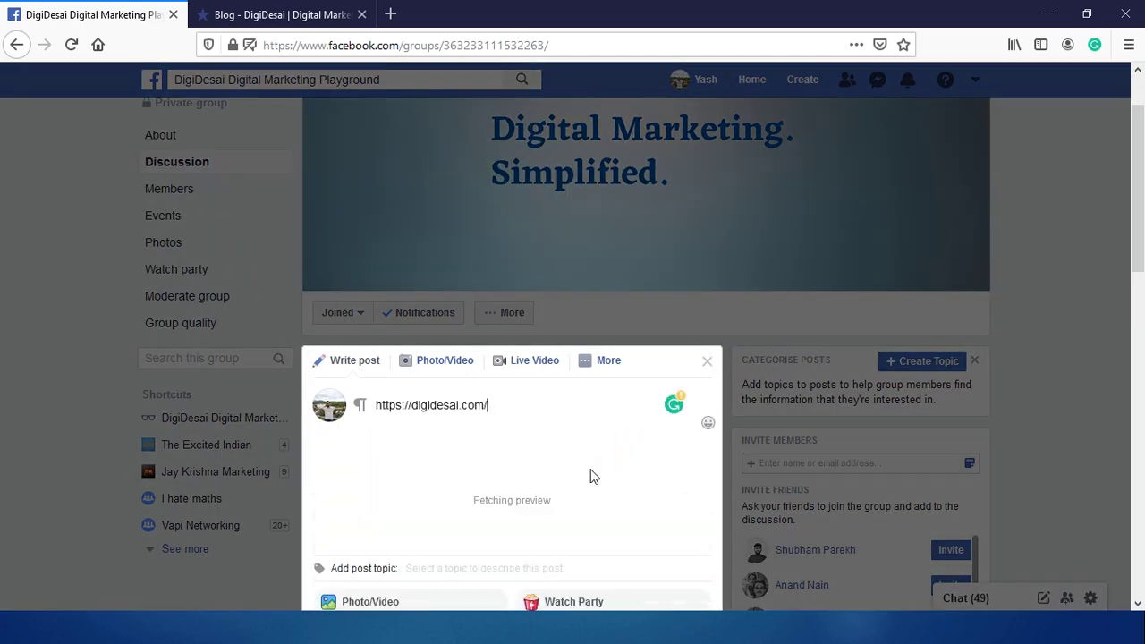
scroll(624, 433, down, 2)
scroll(623, 433, down, 3)
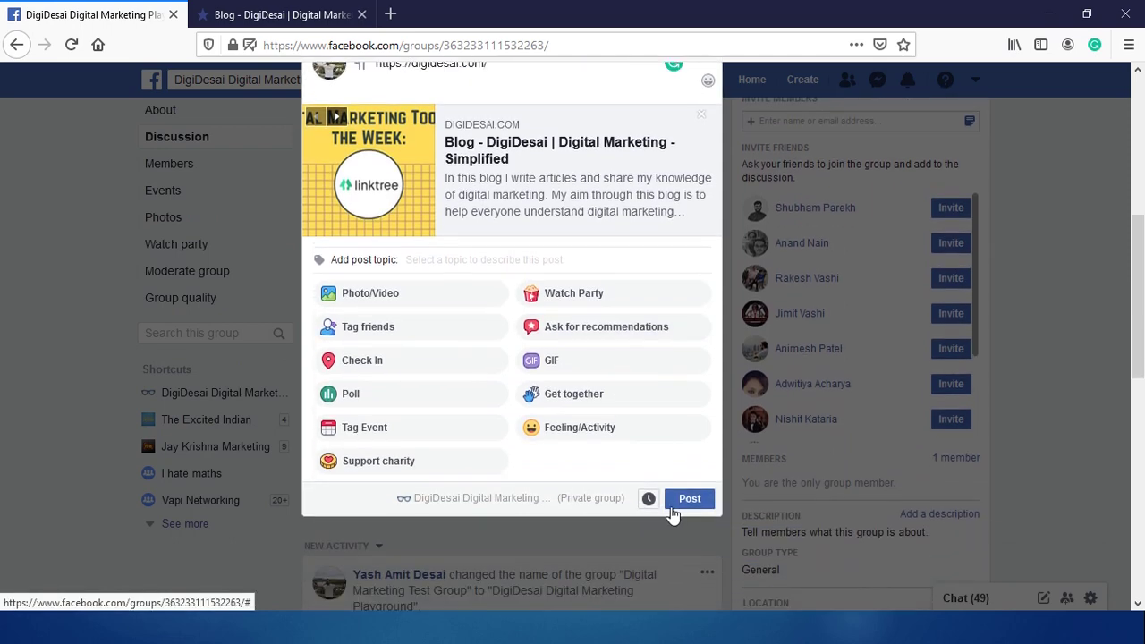
click(689, 498)
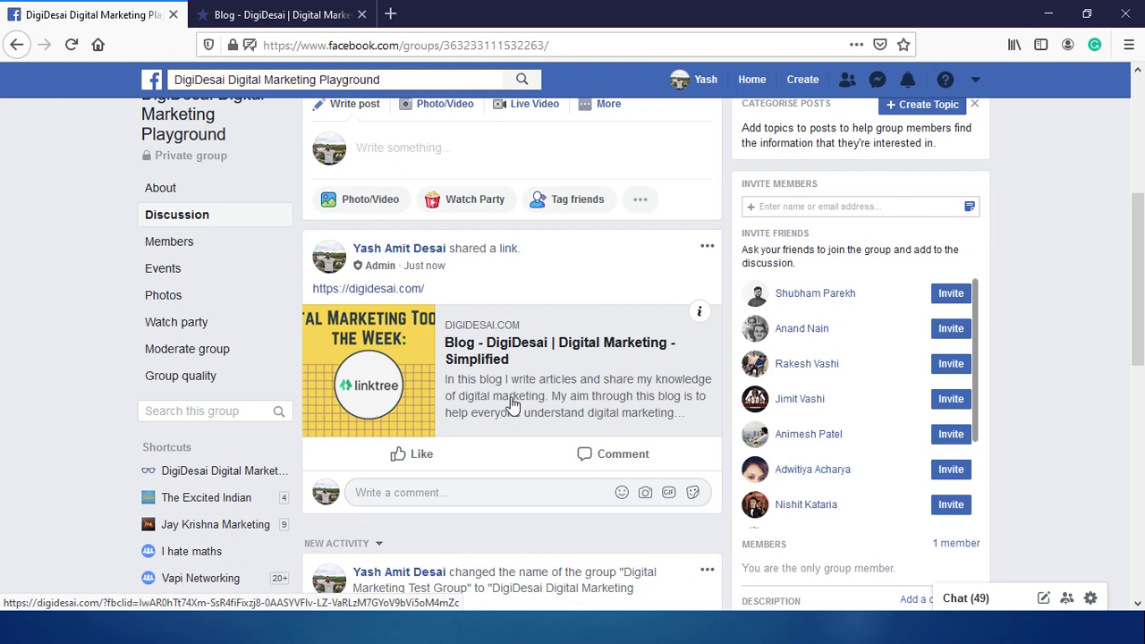
- Load anyimage.io in a new Firefox tab
click(393, 12)
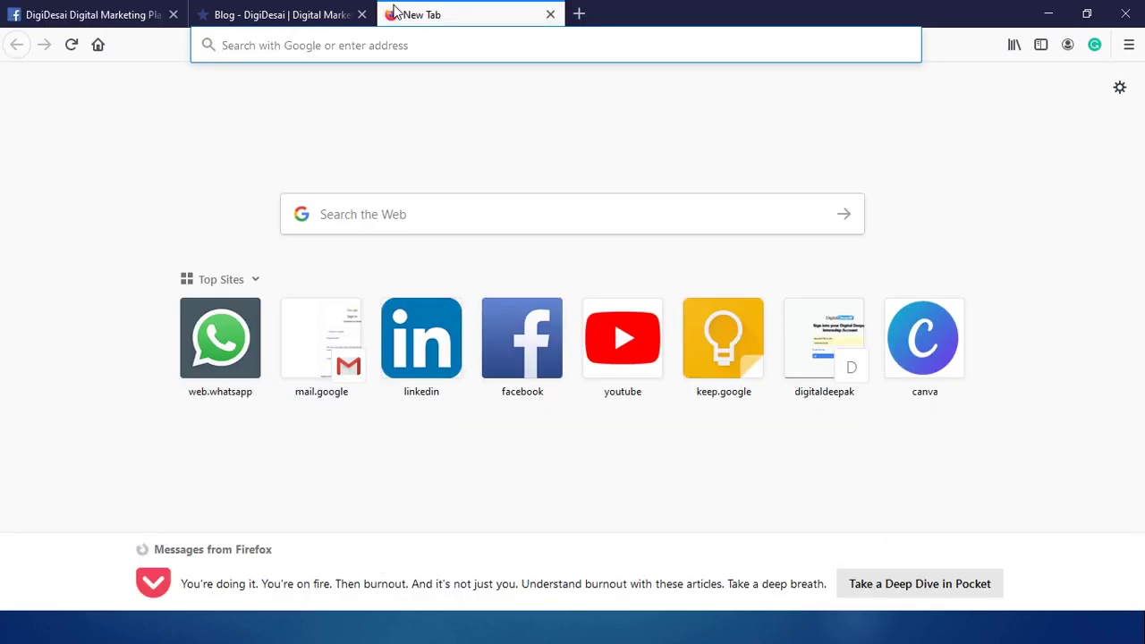
text(anyimage)
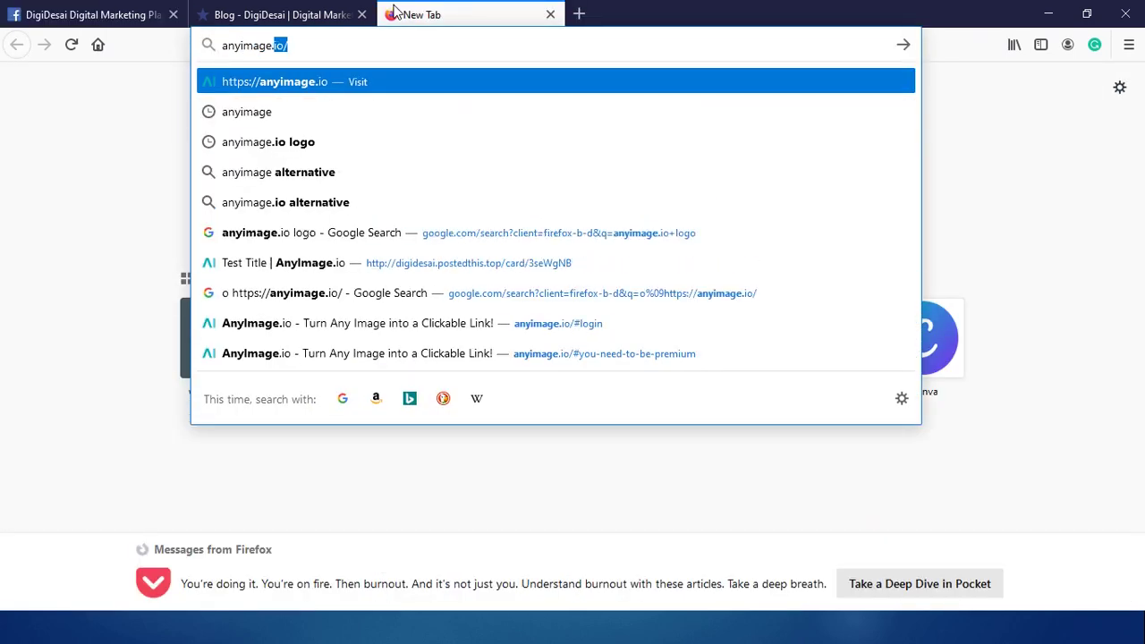
text(.io)
key(Return)
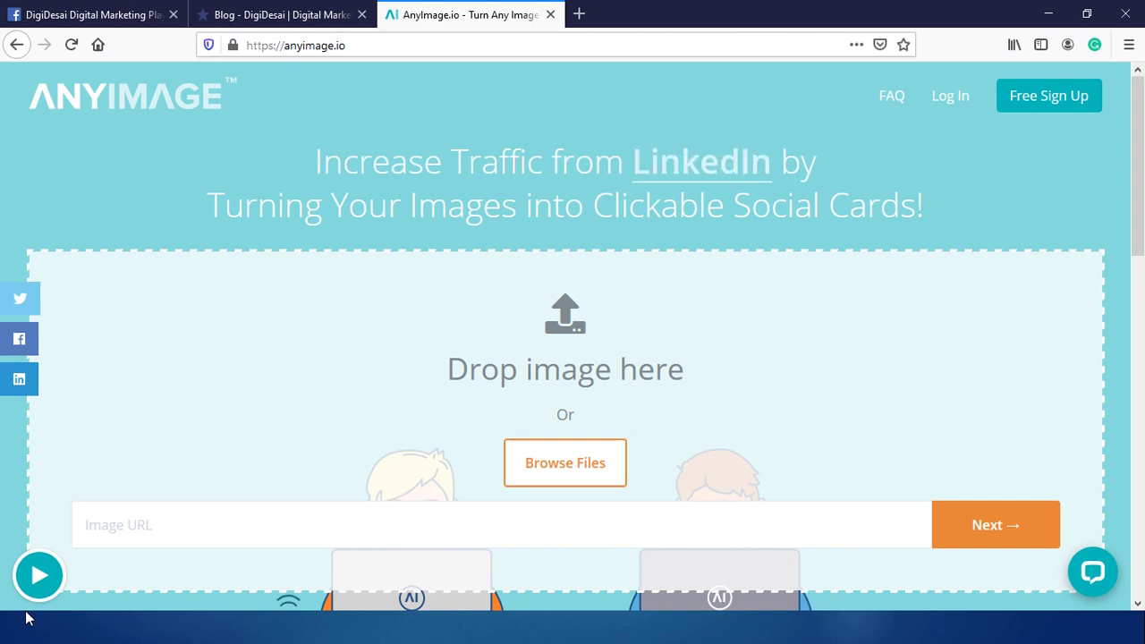
- Sign in to AnyImage.io using the pre-filled email and password
click(951, 98)
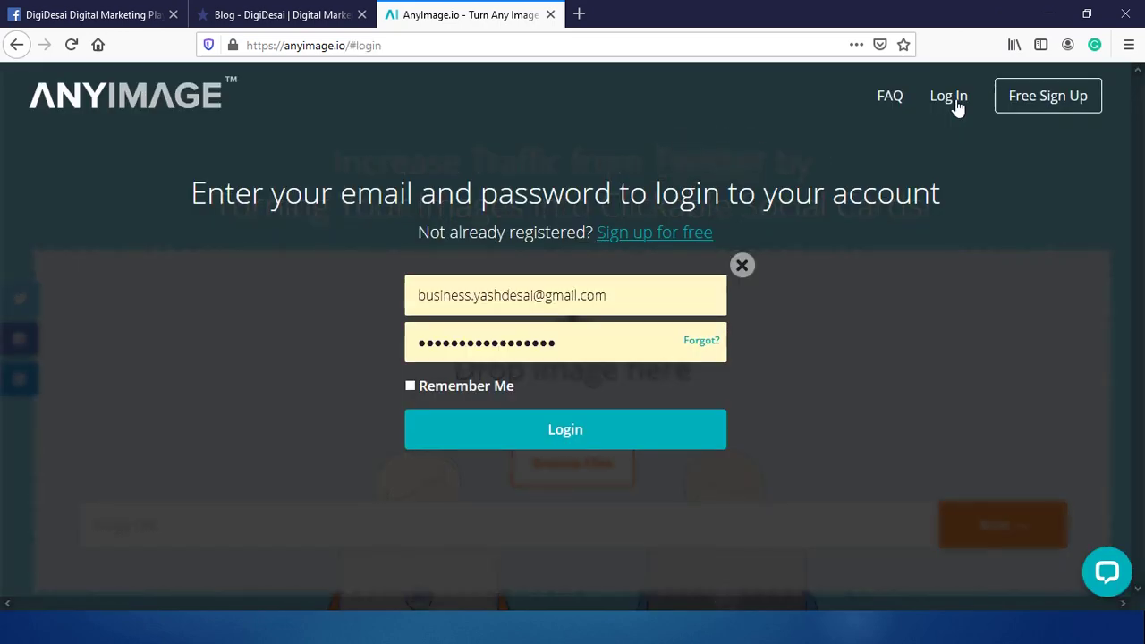
click(542, 435)
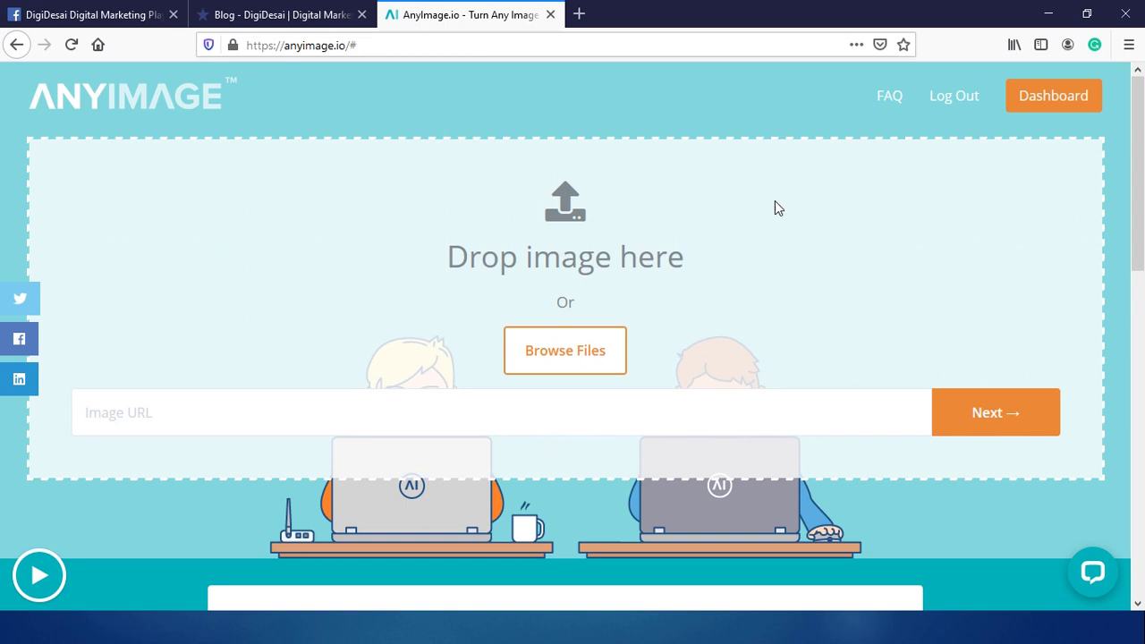
scroll(796, 255, down, 3)
scroll(794, 251, up, 3)
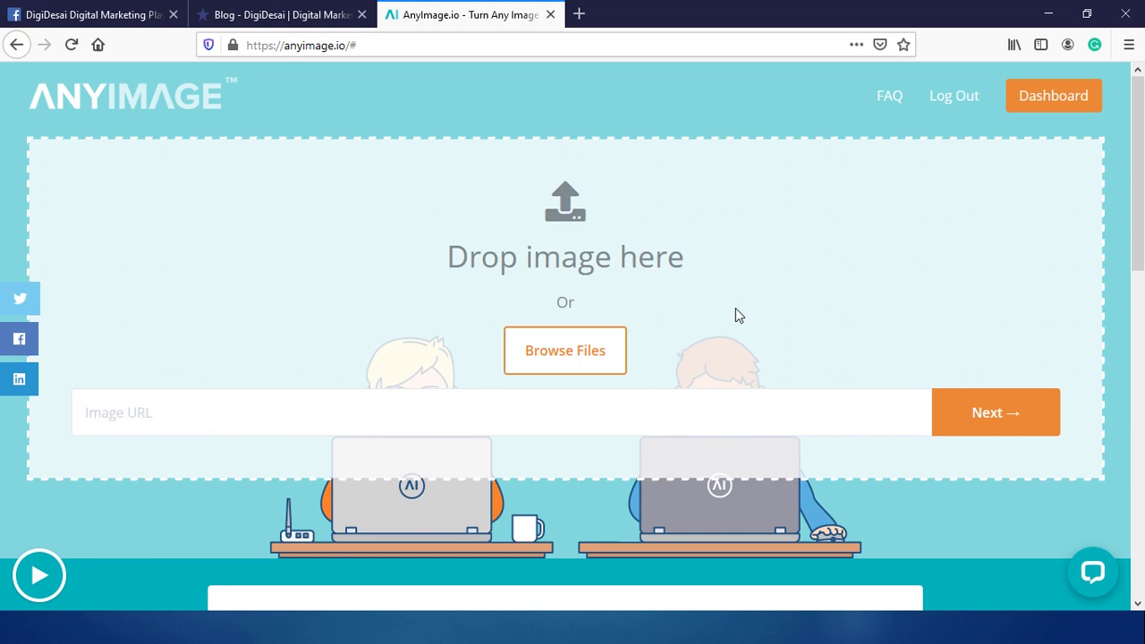
- Upload the 'blog anyimage' picture from the Desktop
click(582, 358)
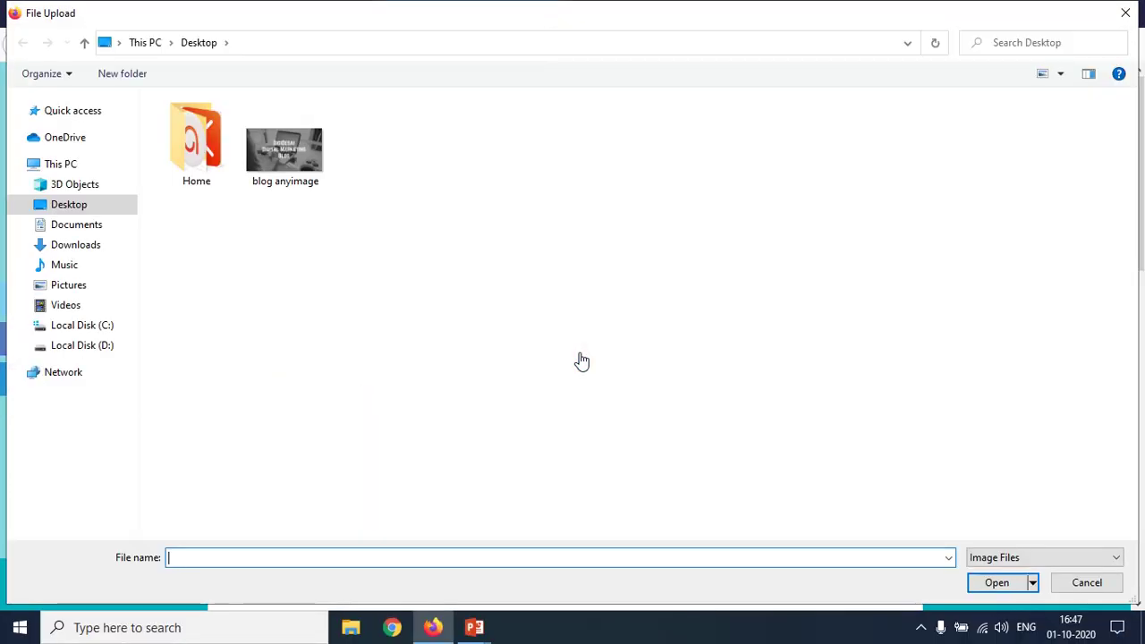
click(288, 147)
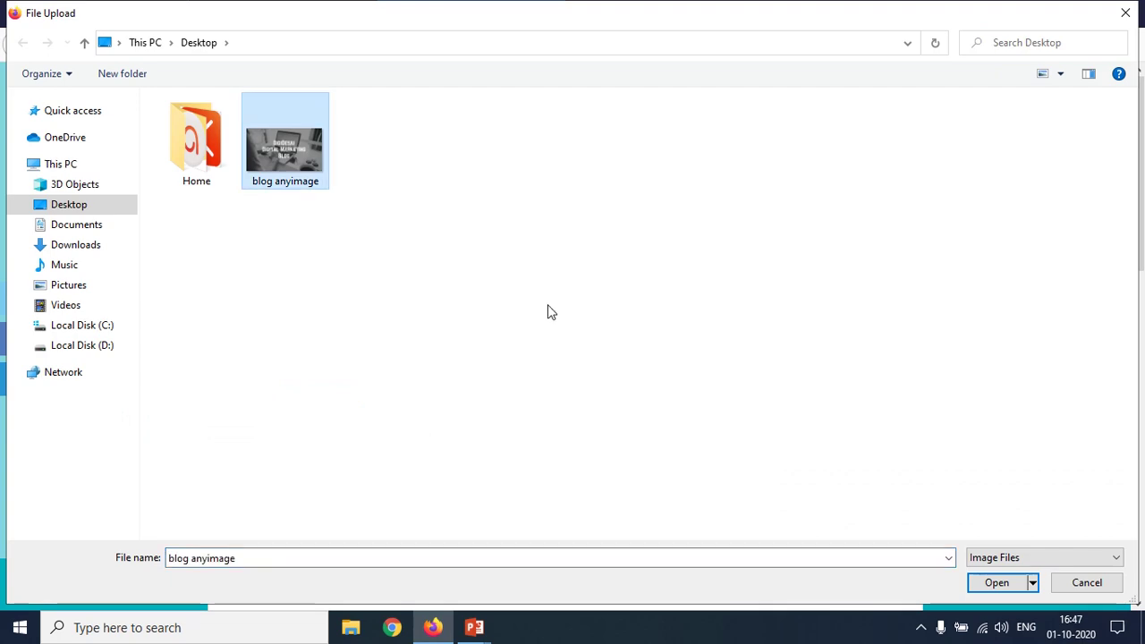
click(991, 589)
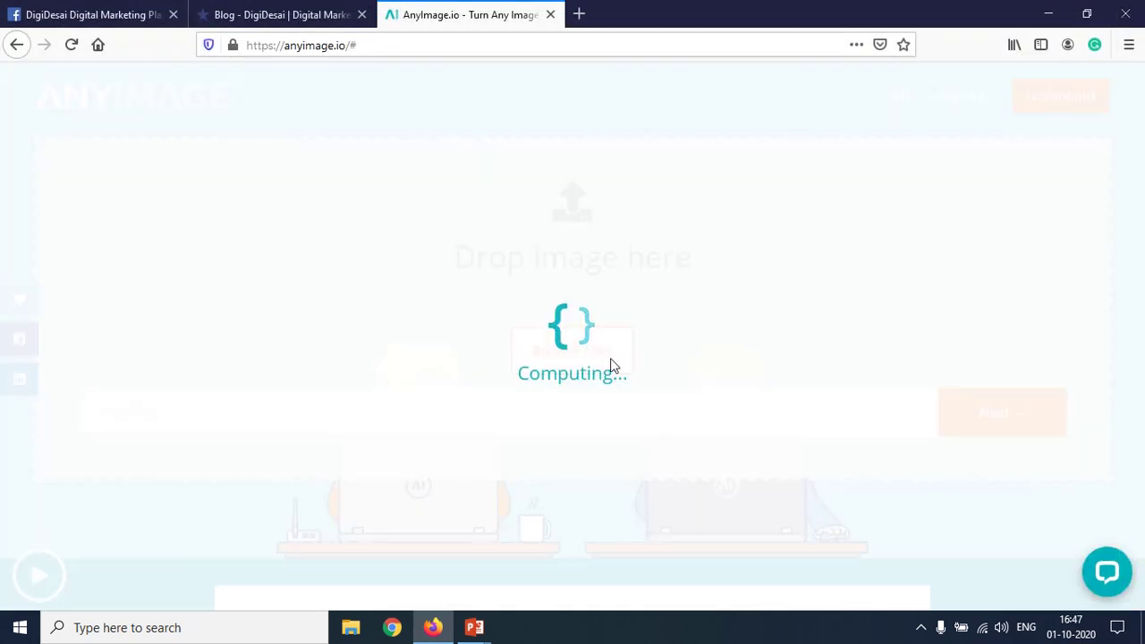
scroll(668, 338, down, 5)
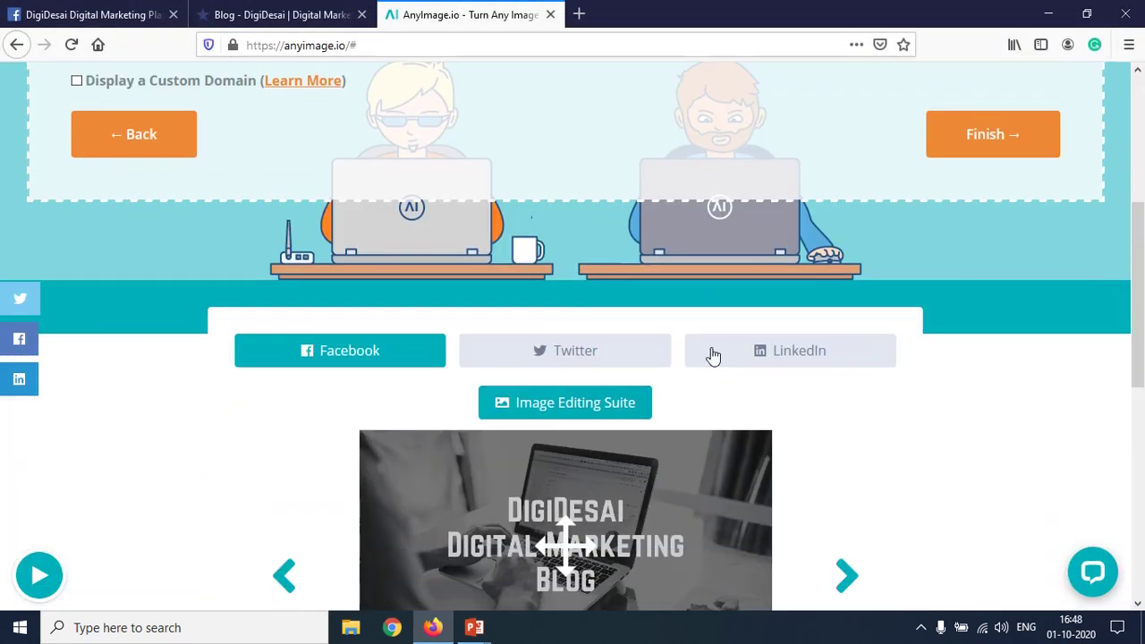
scroll(915, 442, up, 1)
scroll(895, 429, up, 5)
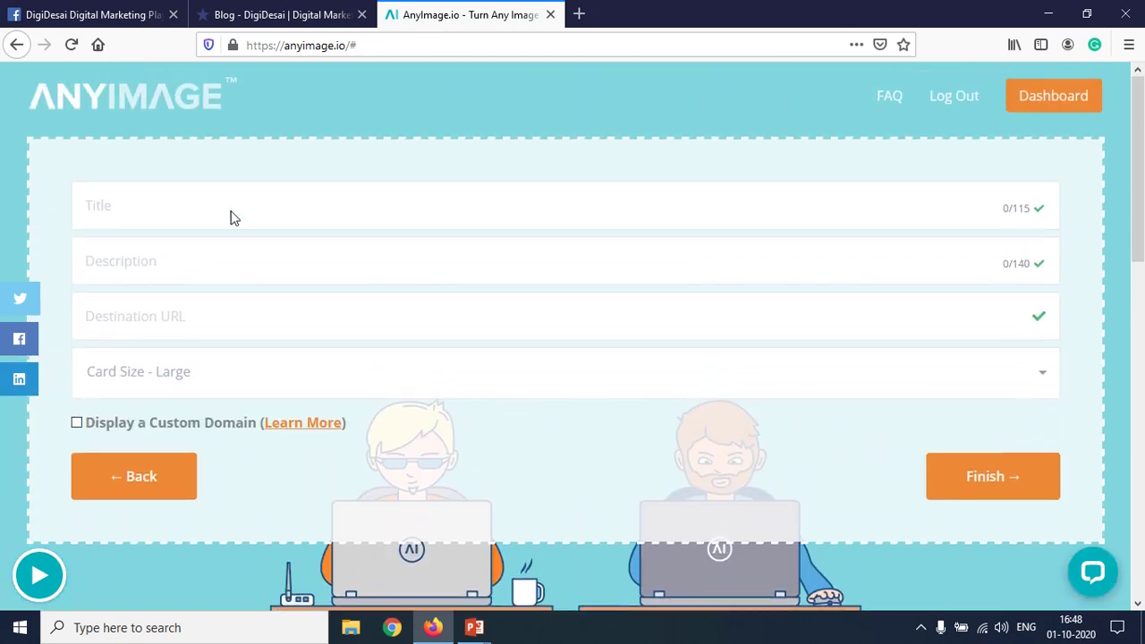
- Enter title 'DigiDesai Digital Marketing' and a description about sharing digital marketing knowledge
click(226, 197)
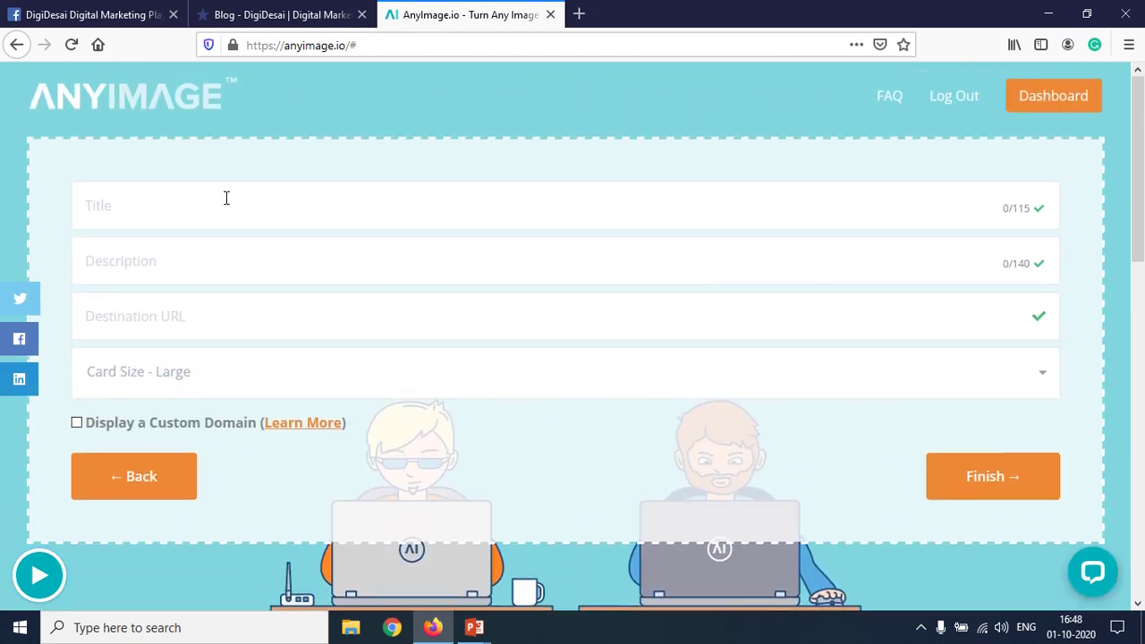
text(D)
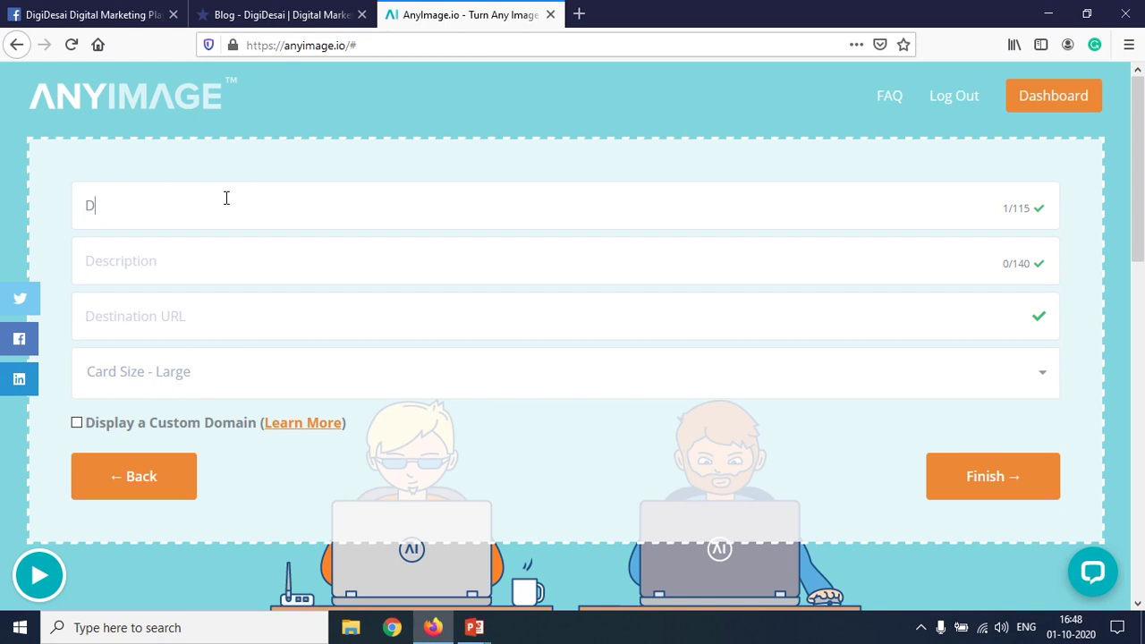
text(igiDesai D)
text(igital Marketing)
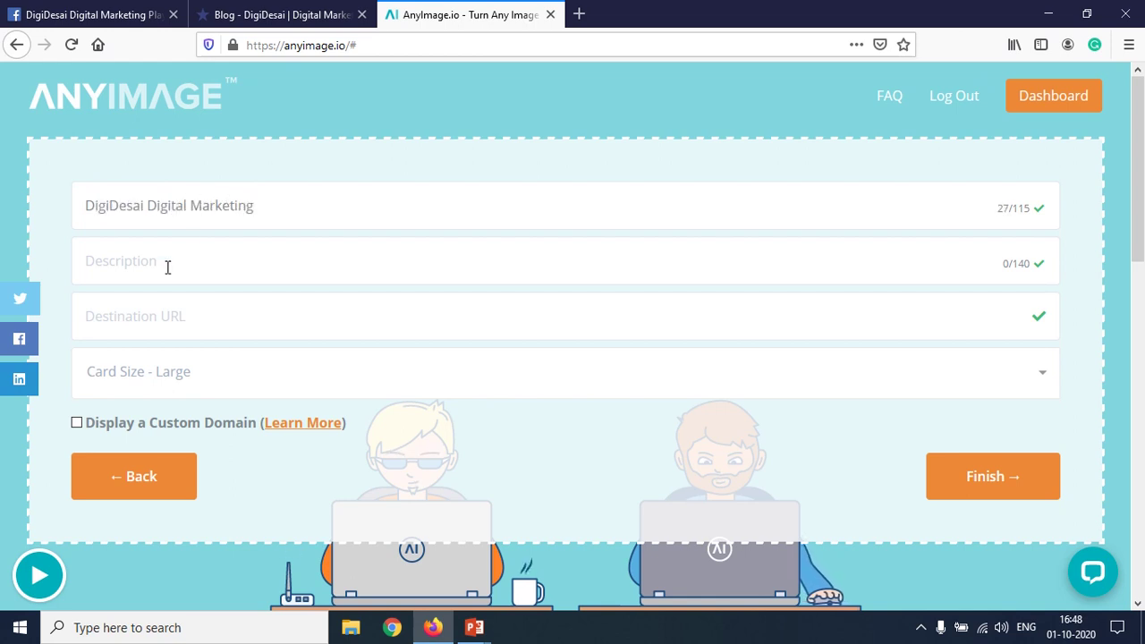
text(In this blog I w)
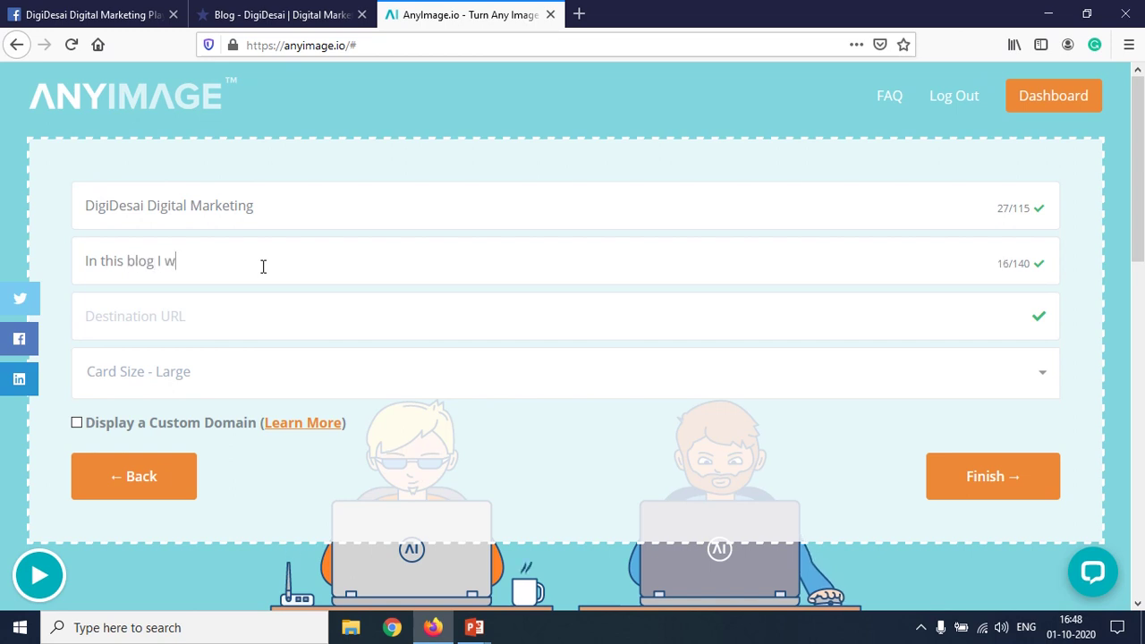
text(rite articles & share my knowledge)
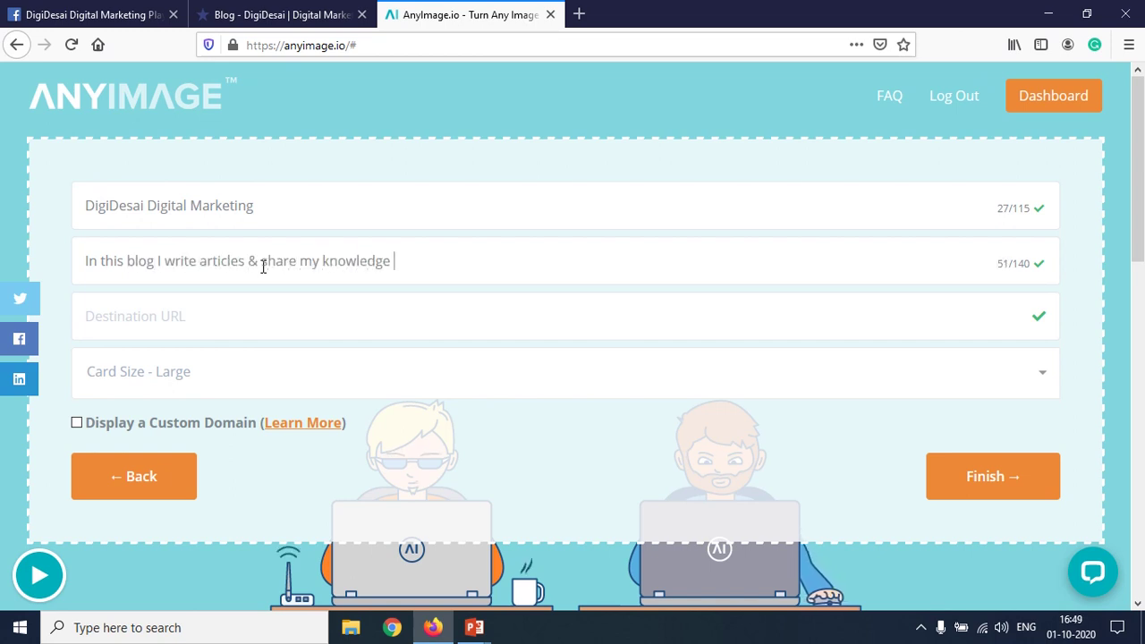
text( of digital marketing with everyone)
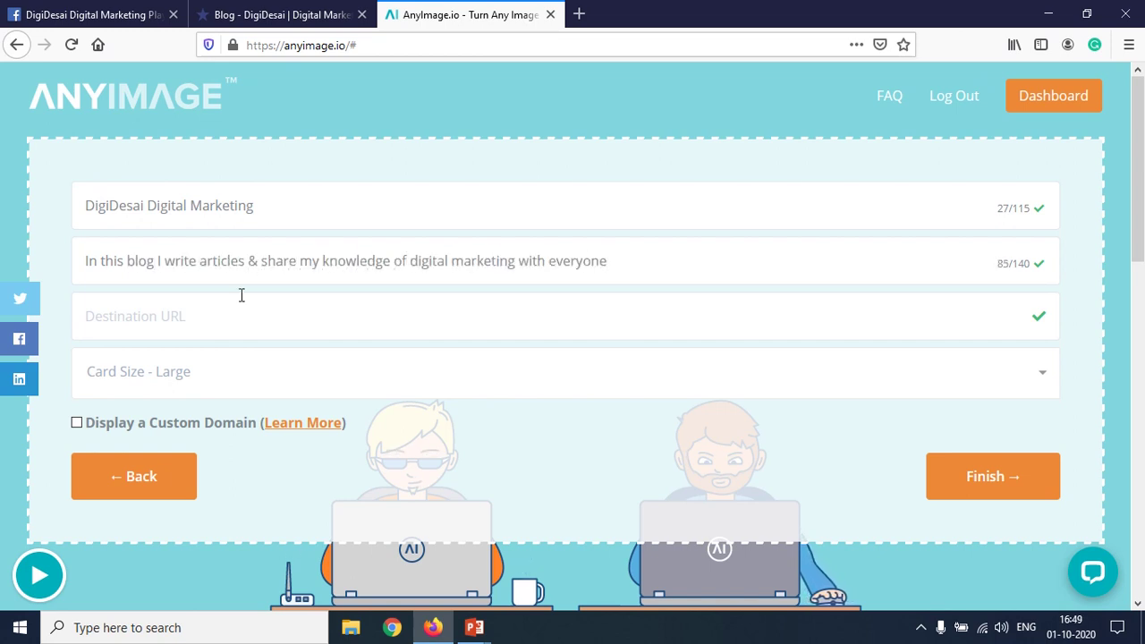
click(190, 321)
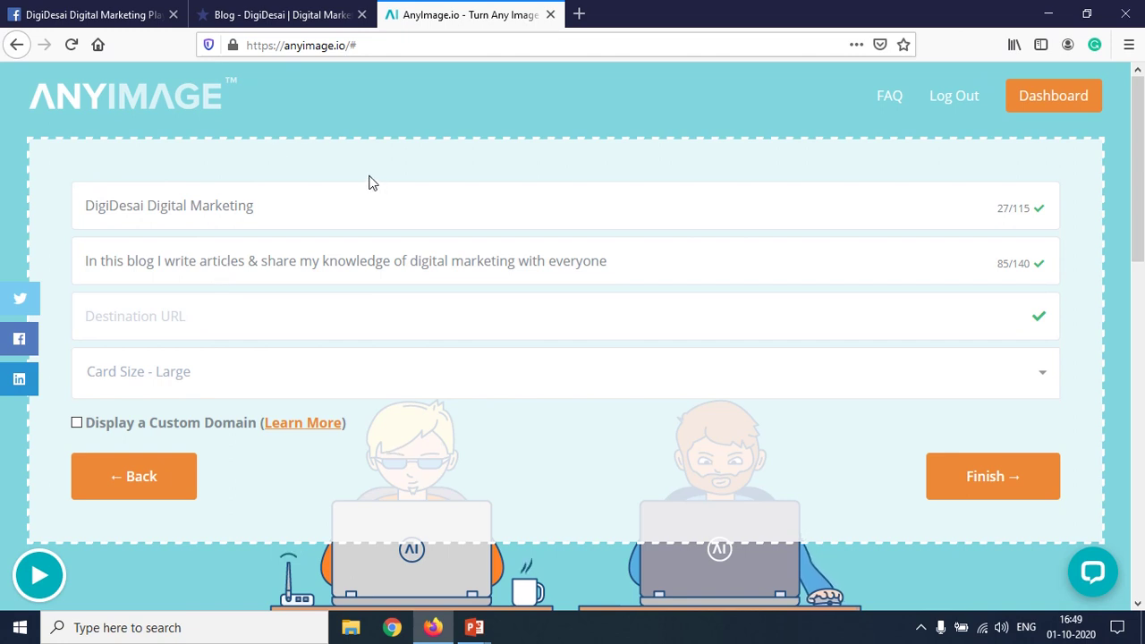
click(275, 13)
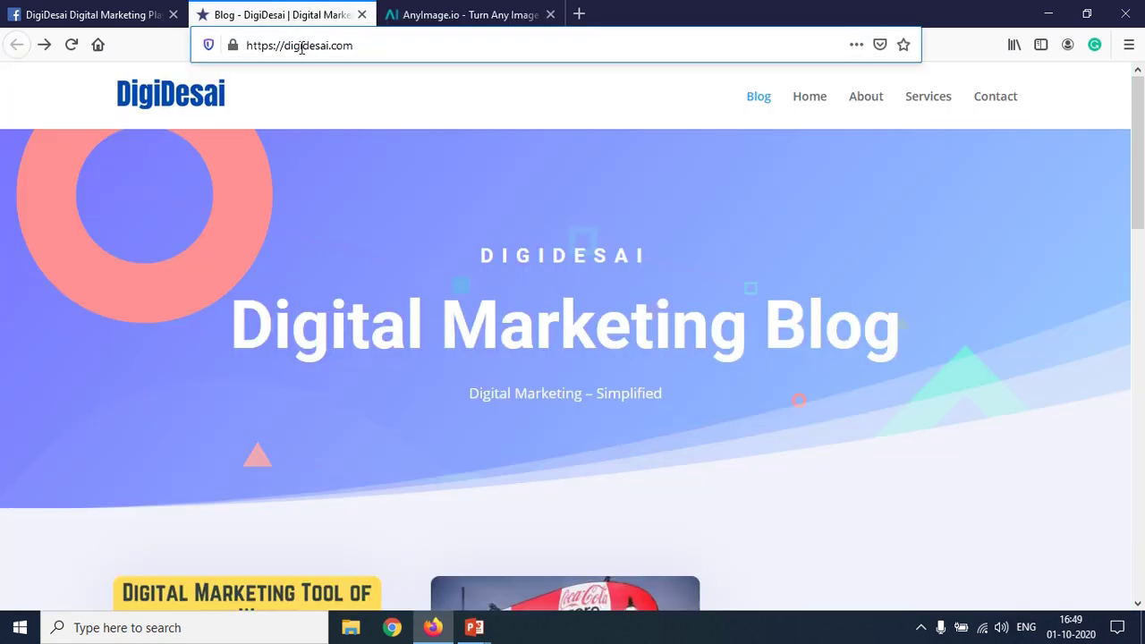
double_click(382, 47)
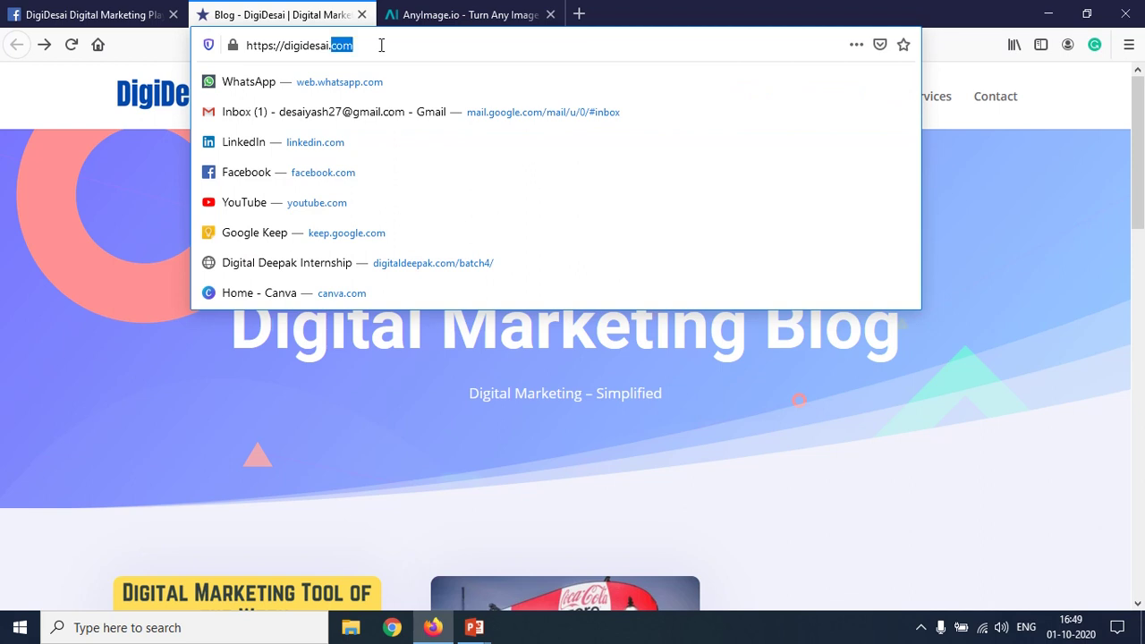
click(381, 44)
triple_click(381, 45)
right_click(383, 44)
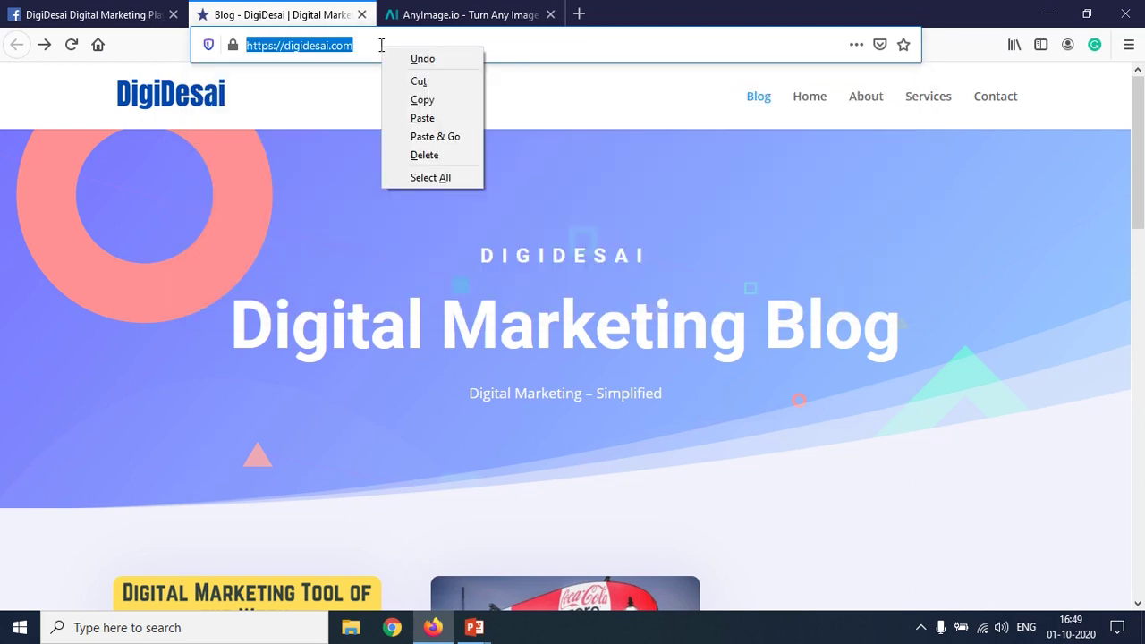
click(388, 98)
click(450, 9)
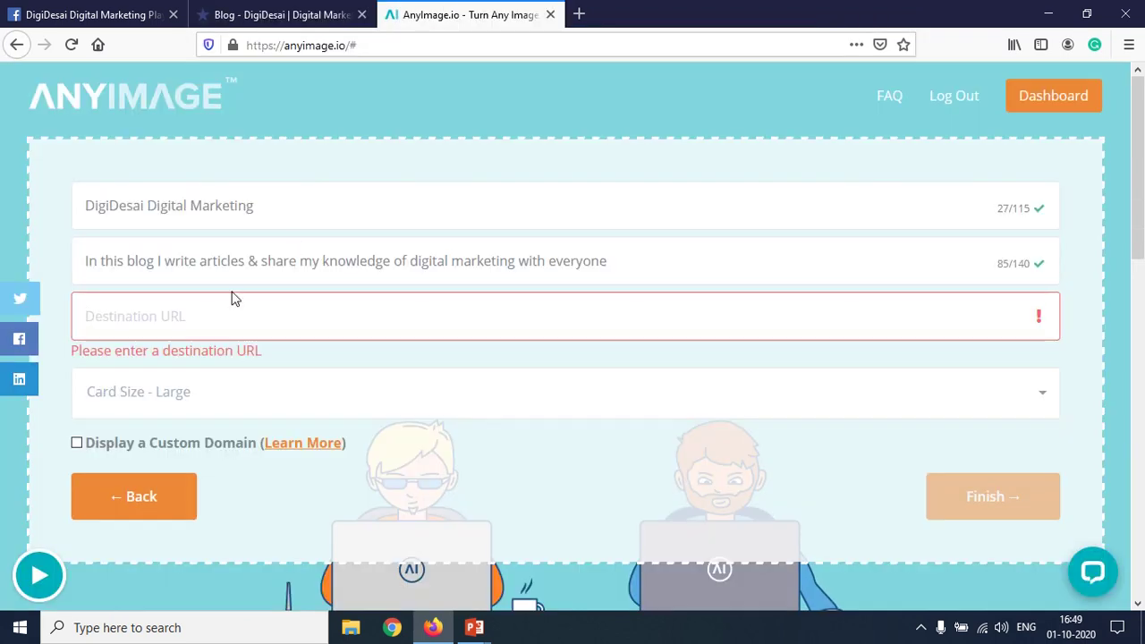
right_click(195, 317)
click(235, 388)
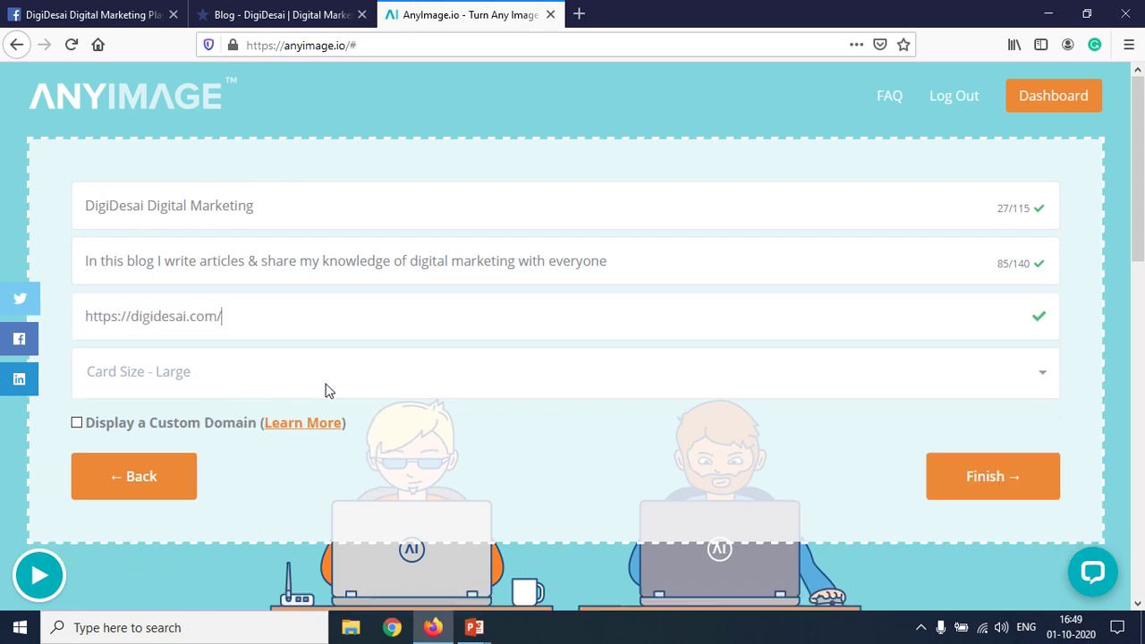
- Keep the card size set to Large
scroll(444, 335, down, 2)
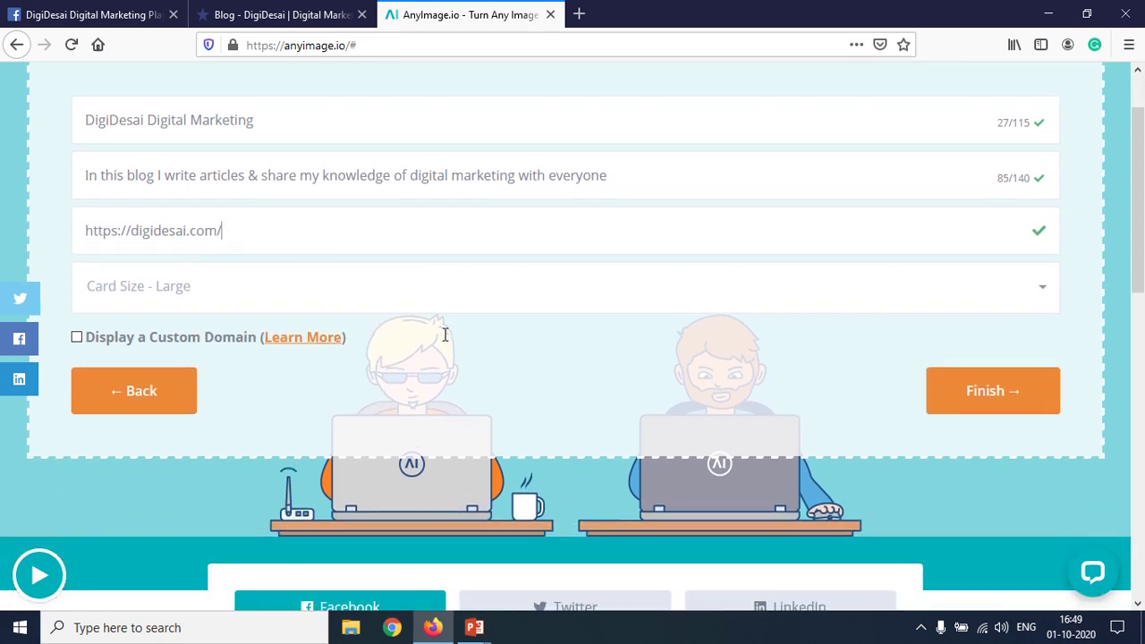
click(346, 286)
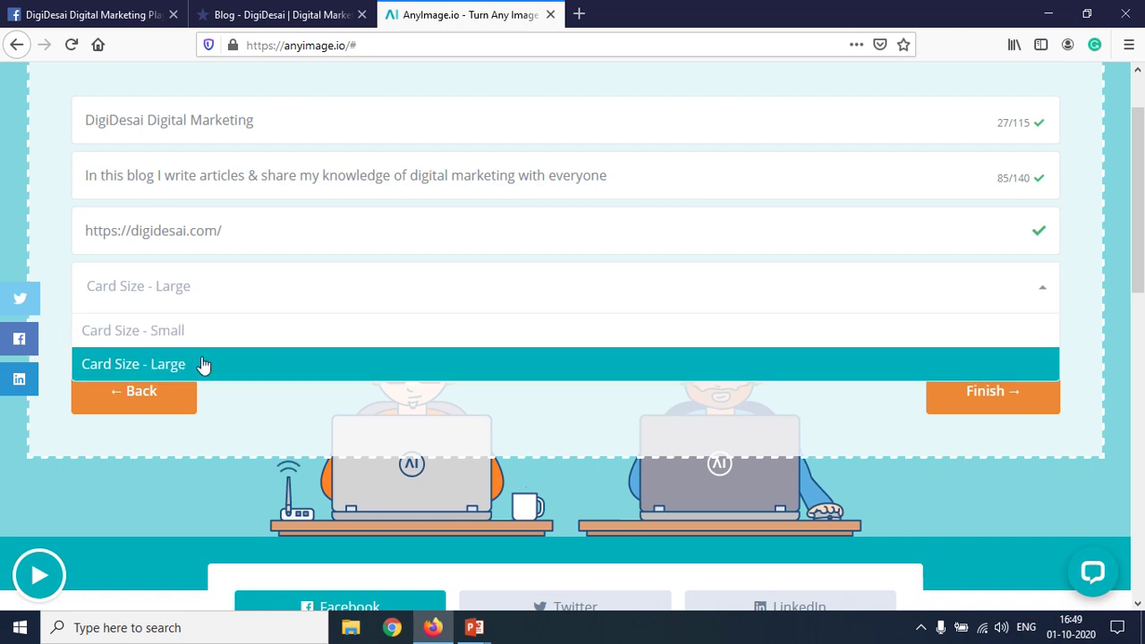
click(201, 362)
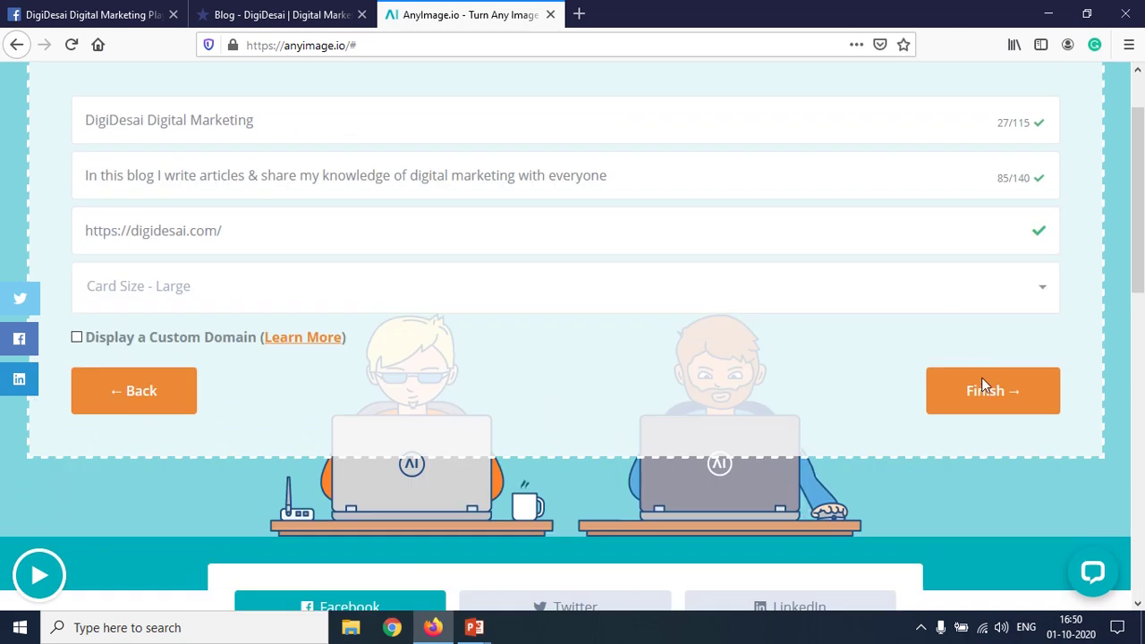
scroll(831, 388, down, 4)
scroll(832, 391, down, 2)
scroll(831, 391, down, 3)
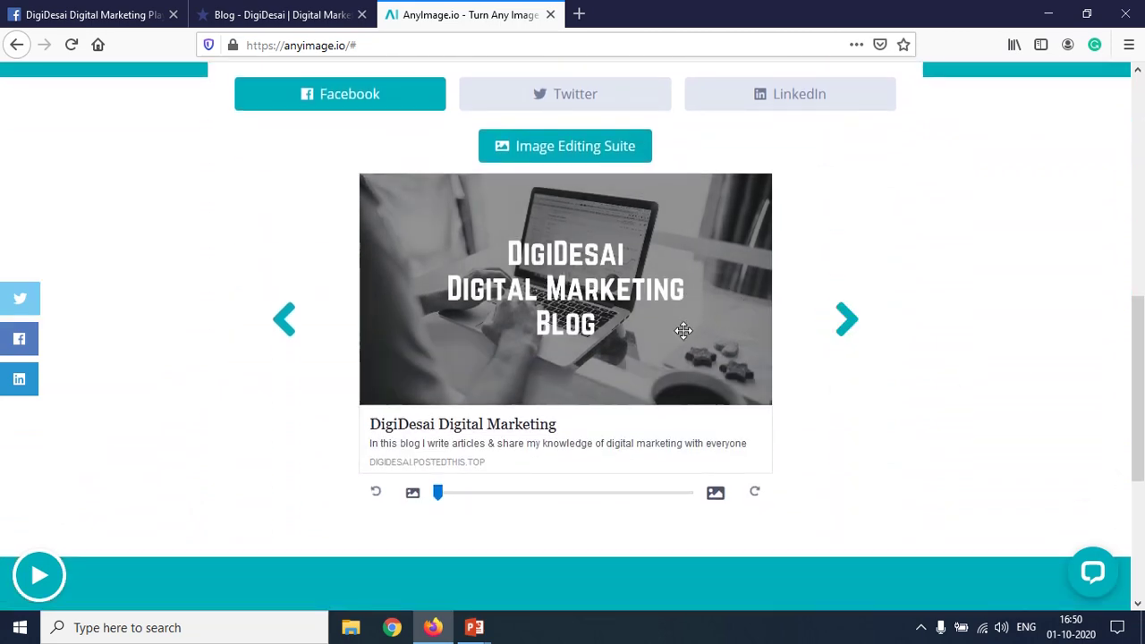
mouse_move(438, 497)
mouse_down()
mouse_move(513, 498)
mouse_move(412, 493)
mouse_up()
click(758, 496)
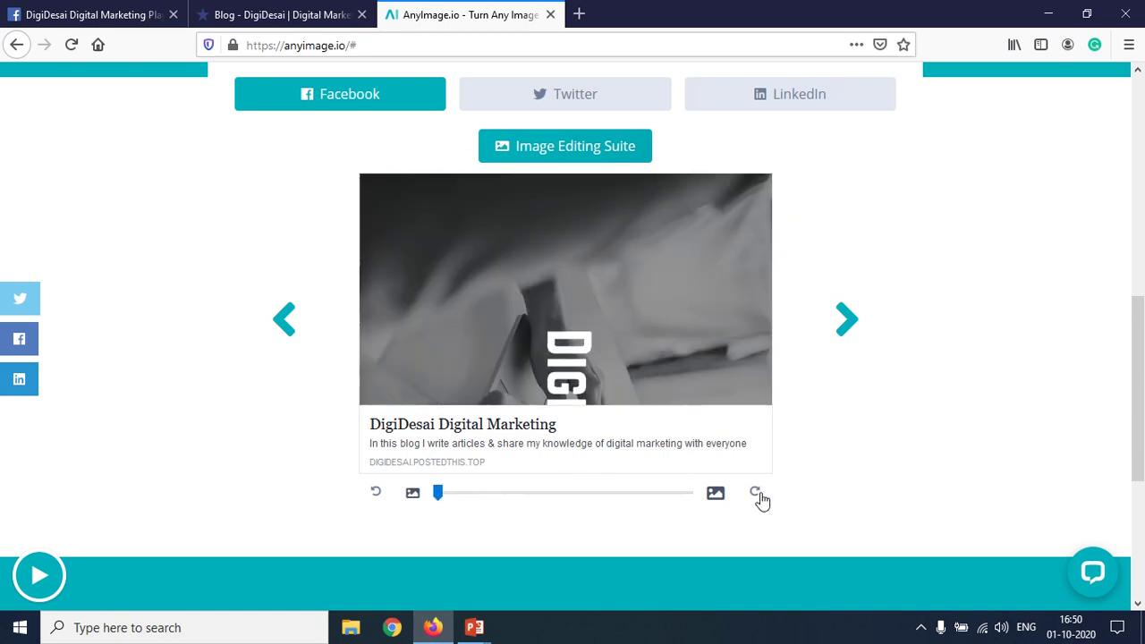
click(757, 496)
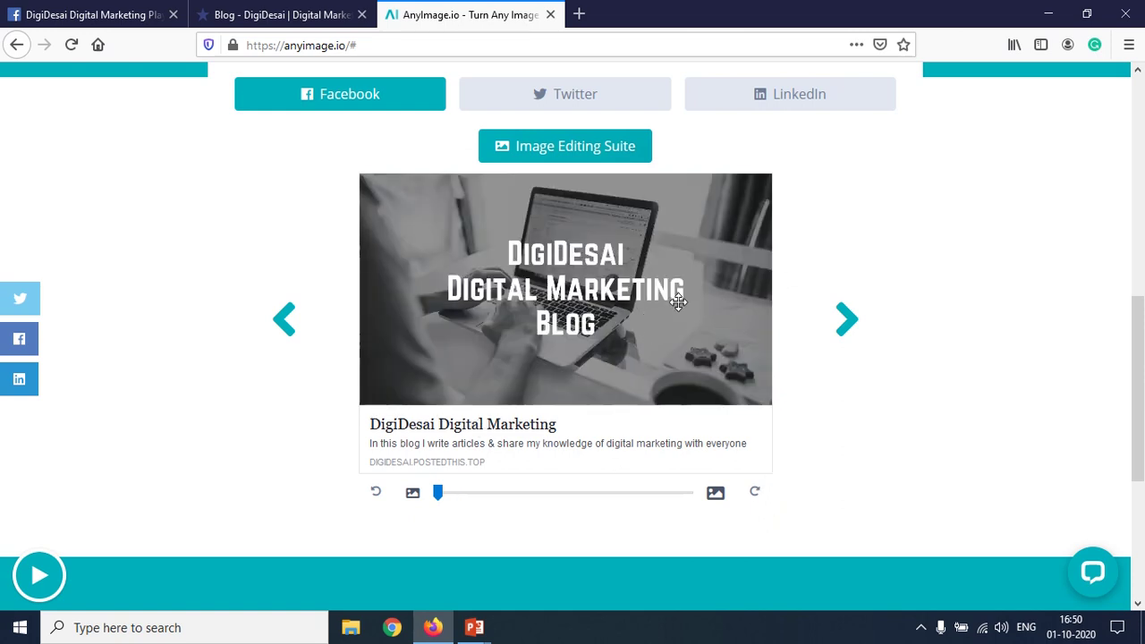
click(583, 105)
click(760, 111)
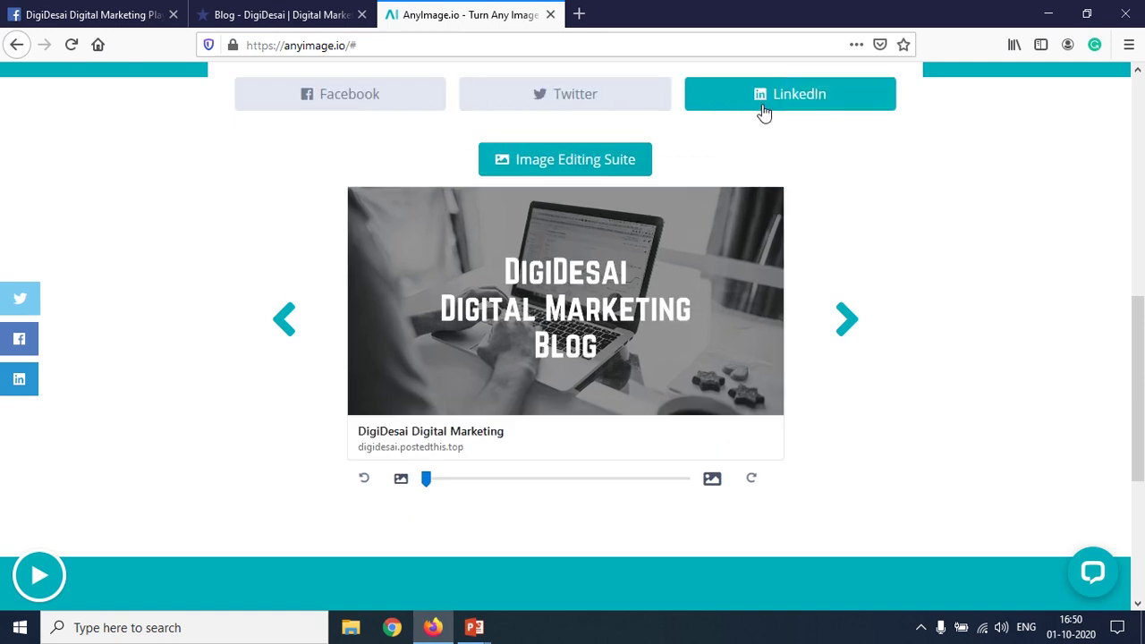
click(381, 100)
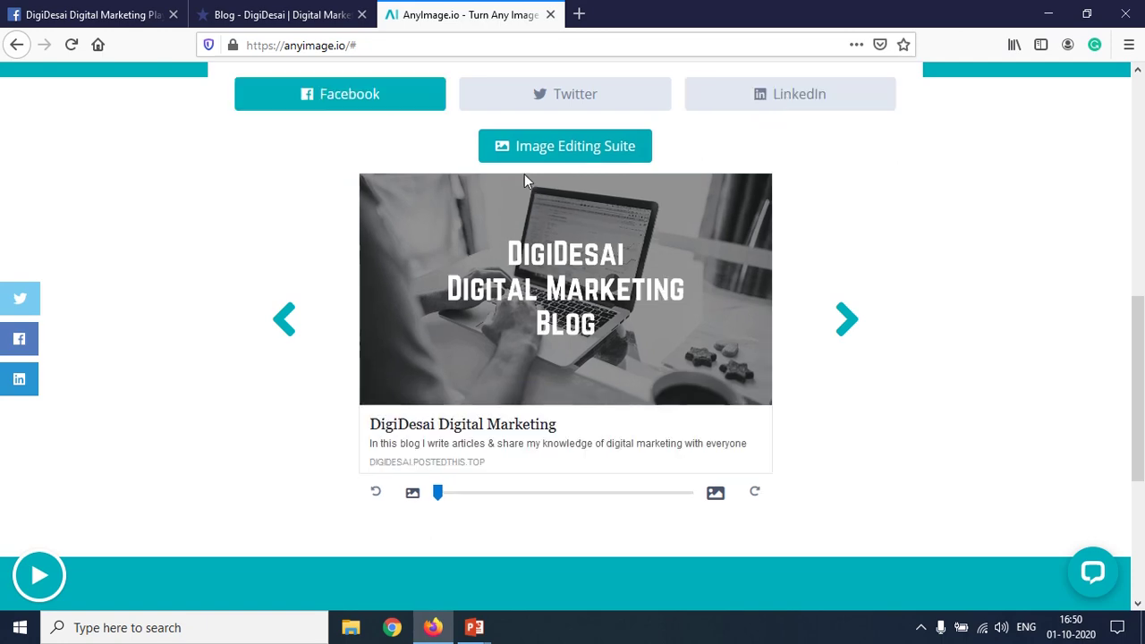
scroll(529, 188, up, 3)
scroll(532, 199, down, 2)
scroll(555, 232, up, 3)
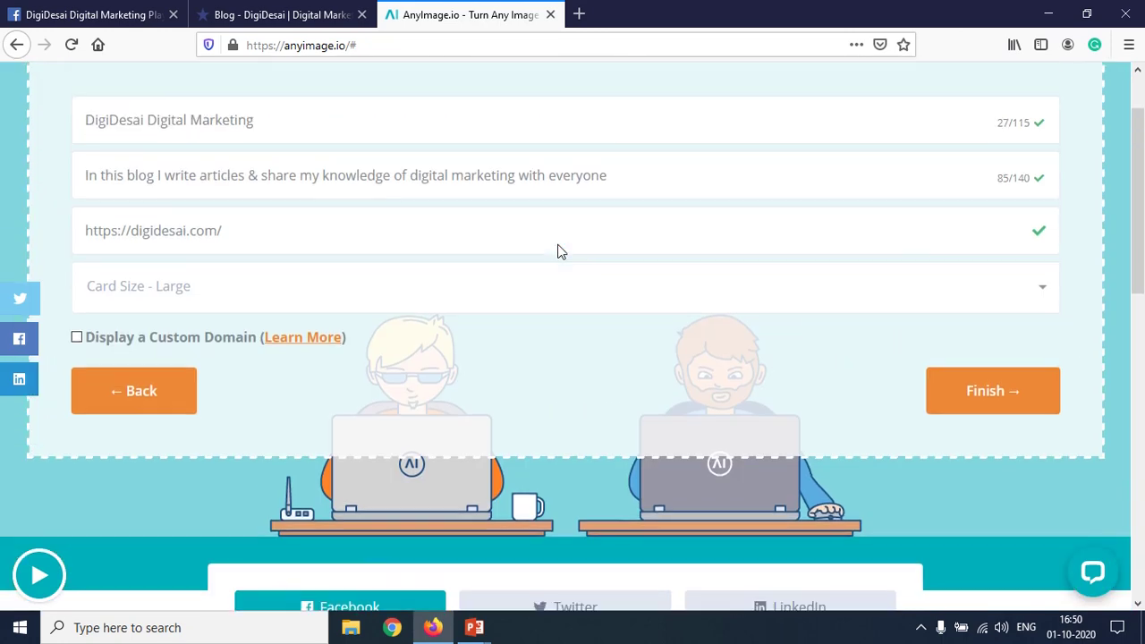
scroll(560, 250, up, 1)
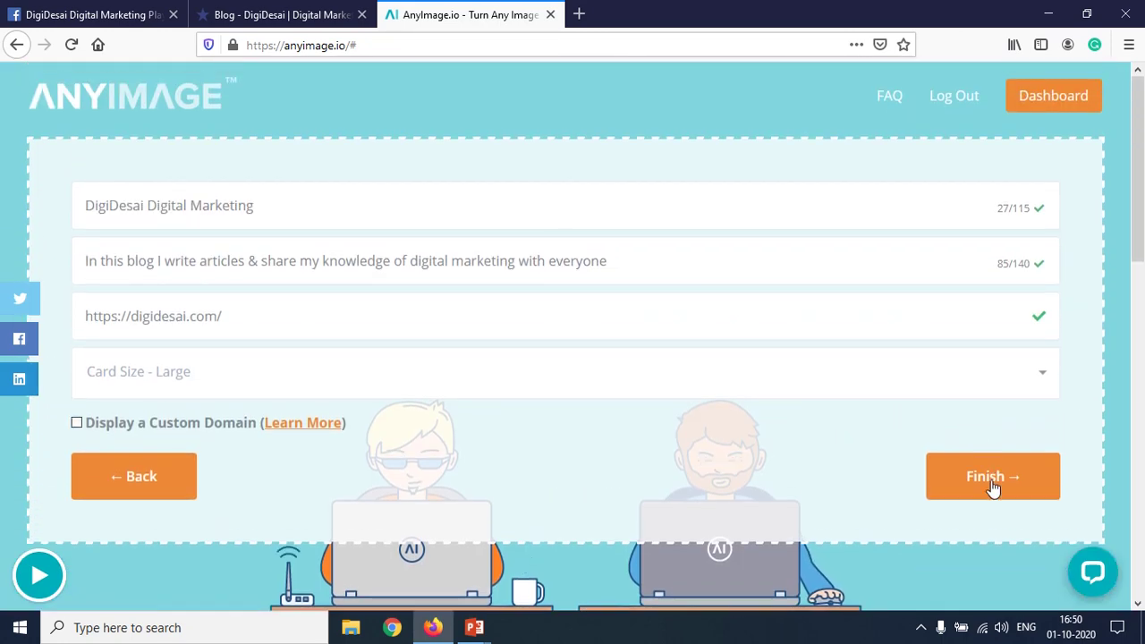
click(992, 486)
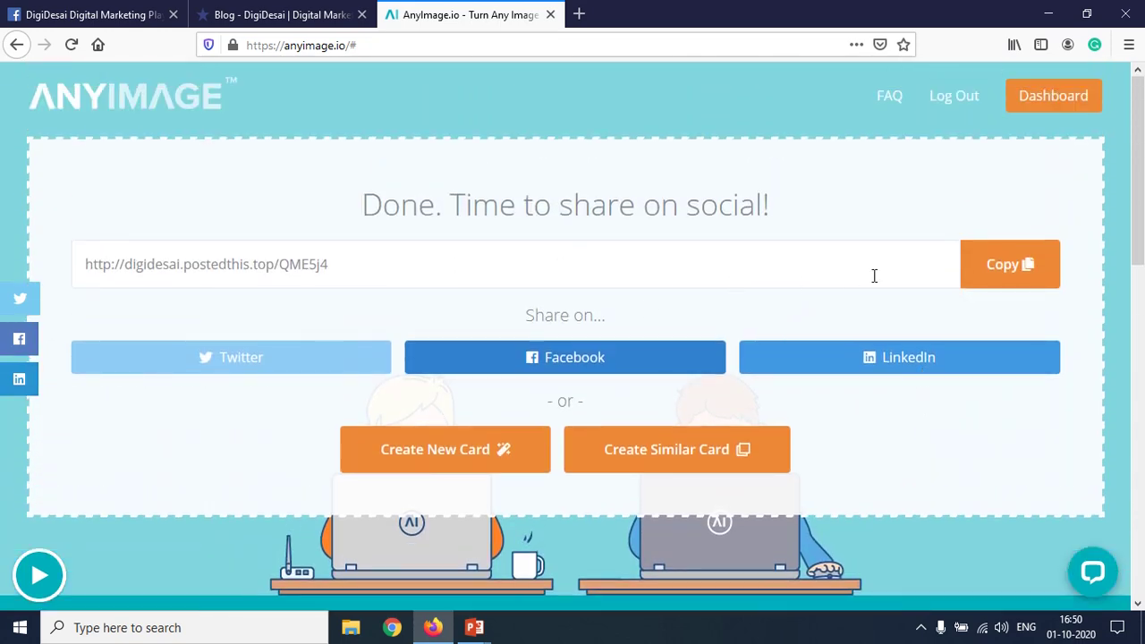
click(1027, 269)
click(34, 9)
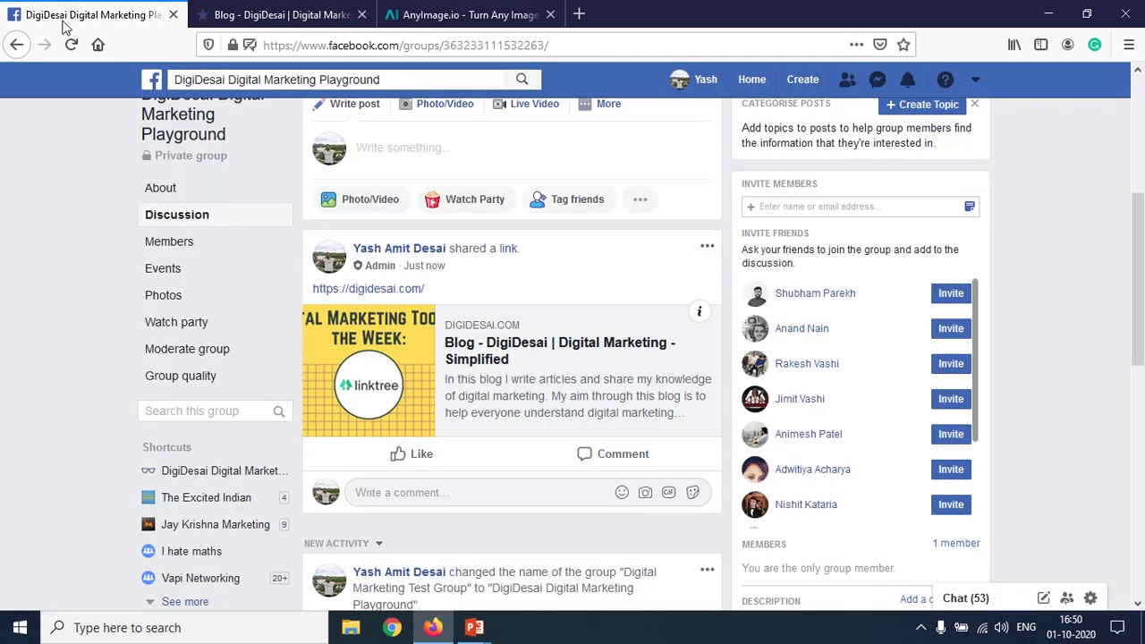
scroll(503, 275, up, 2)
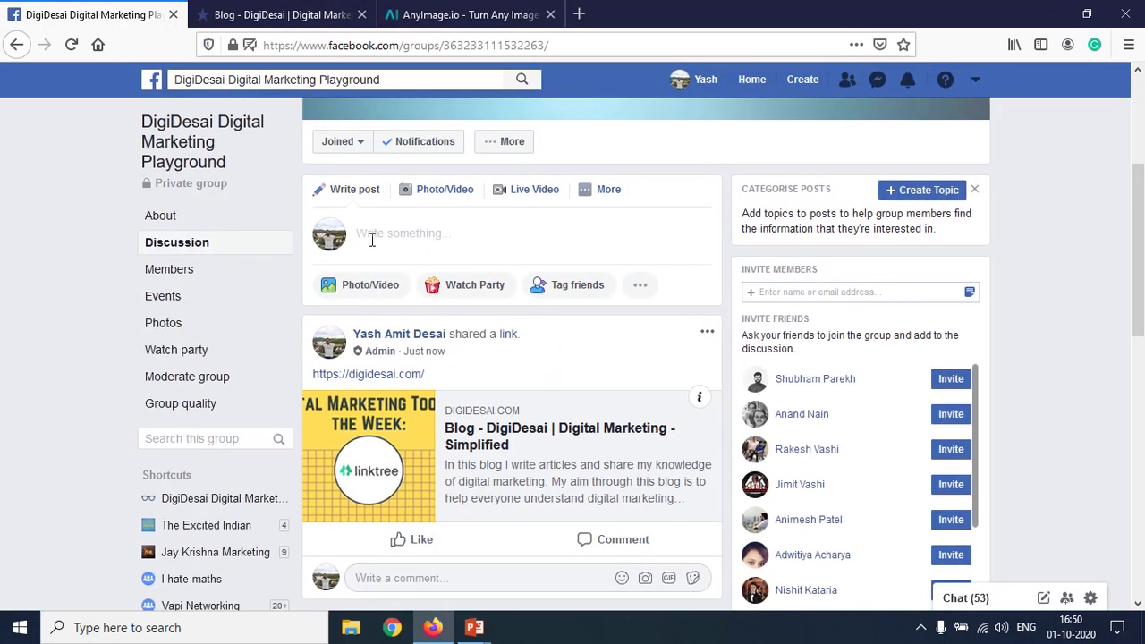
click(372, 235)
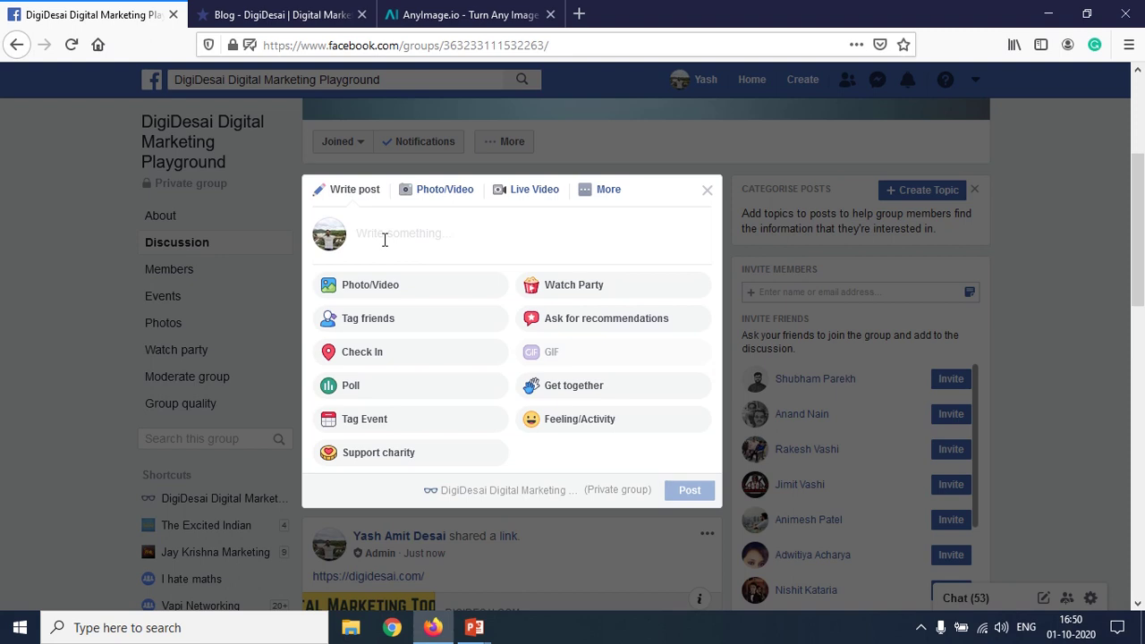
right_click(384, 240)
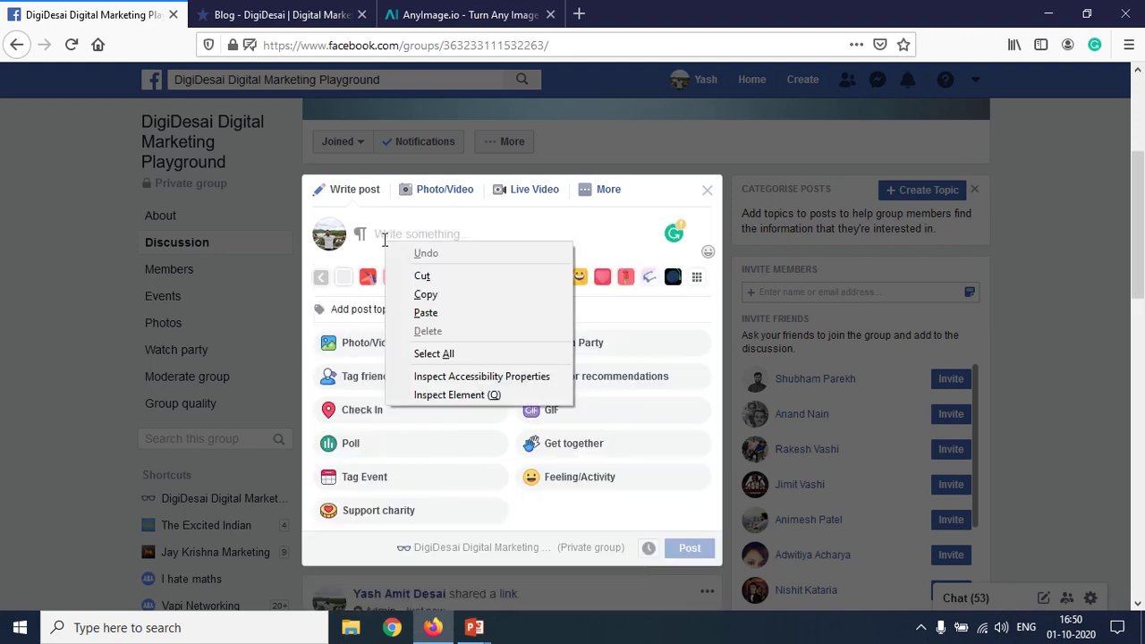
click(428, 310)
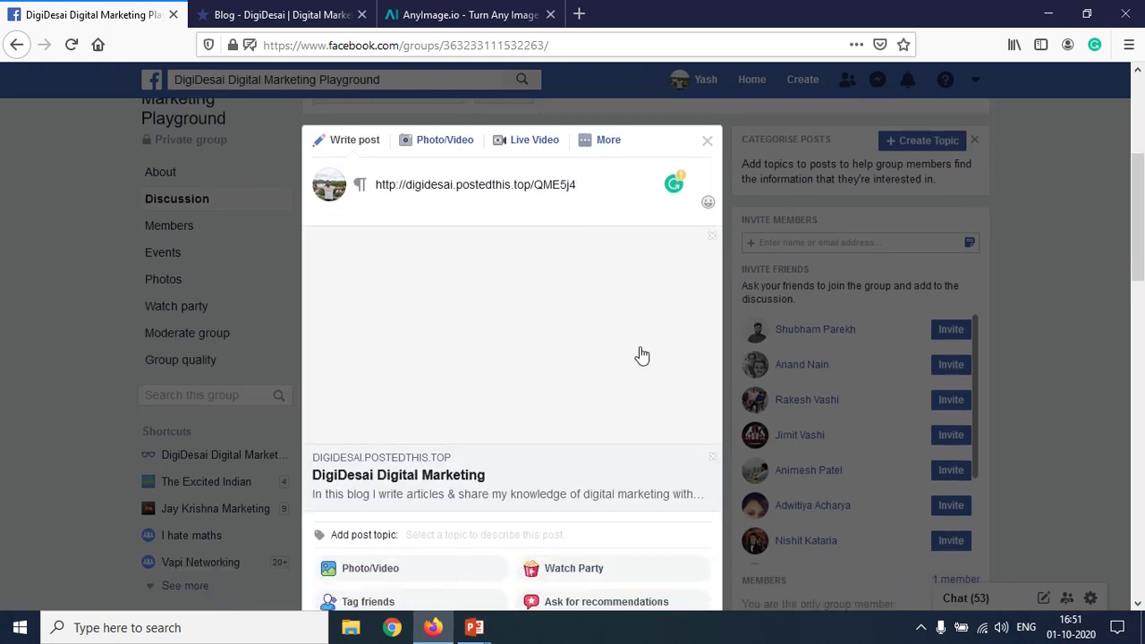
scroll(640, 349, down, 2)
scroll(640, 356, down, 3)
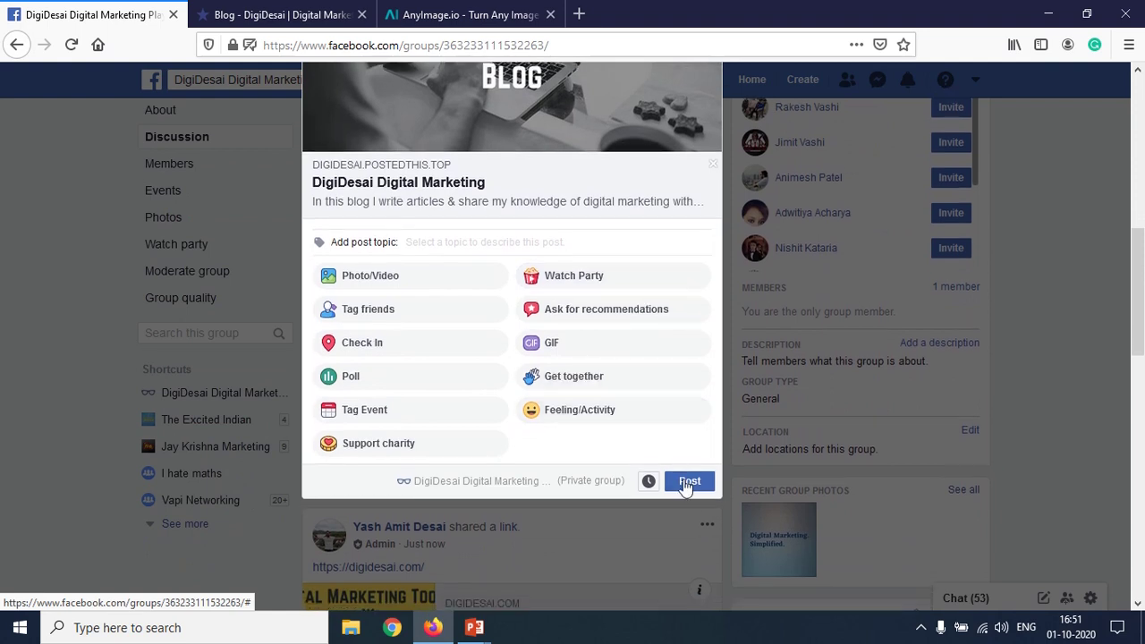
click(690, 483)
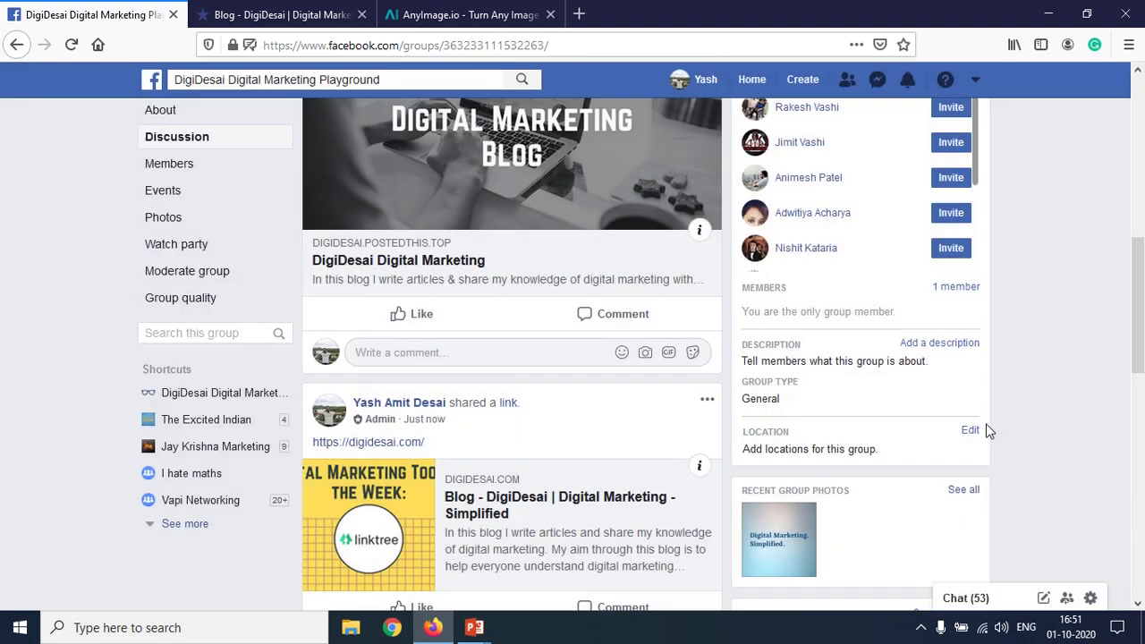
- Scroll up to the new group post showing the card preview
scroll(988, 431, up, 3)
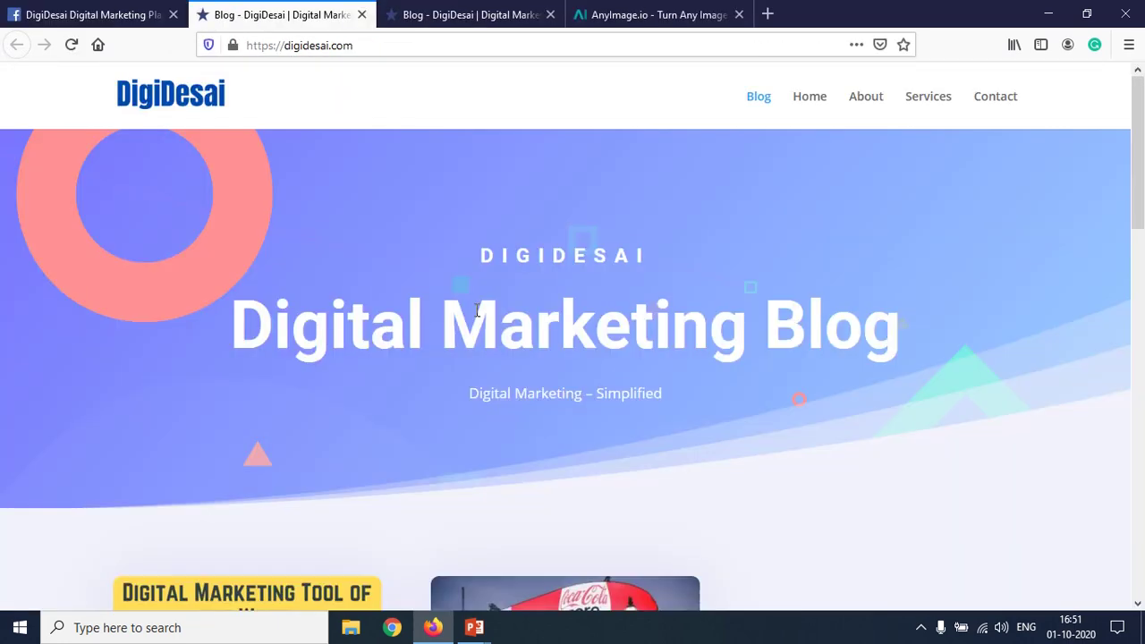
scroll(475, 310, down, 1)
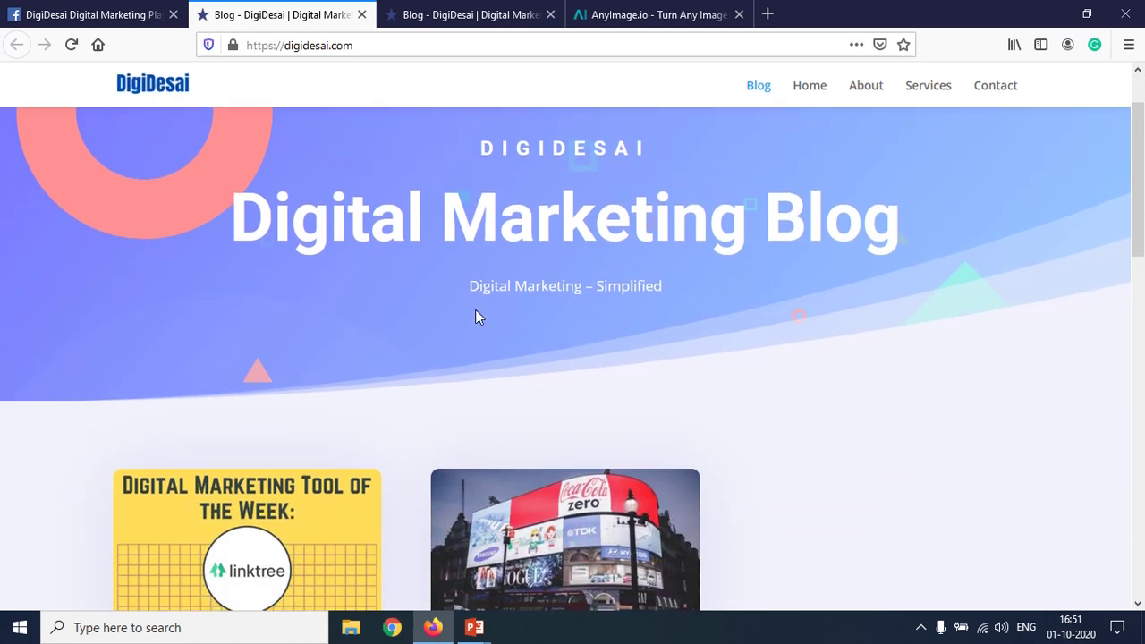
scroll(475, 309, down, 2)
scroll(475, 310, up, 3)
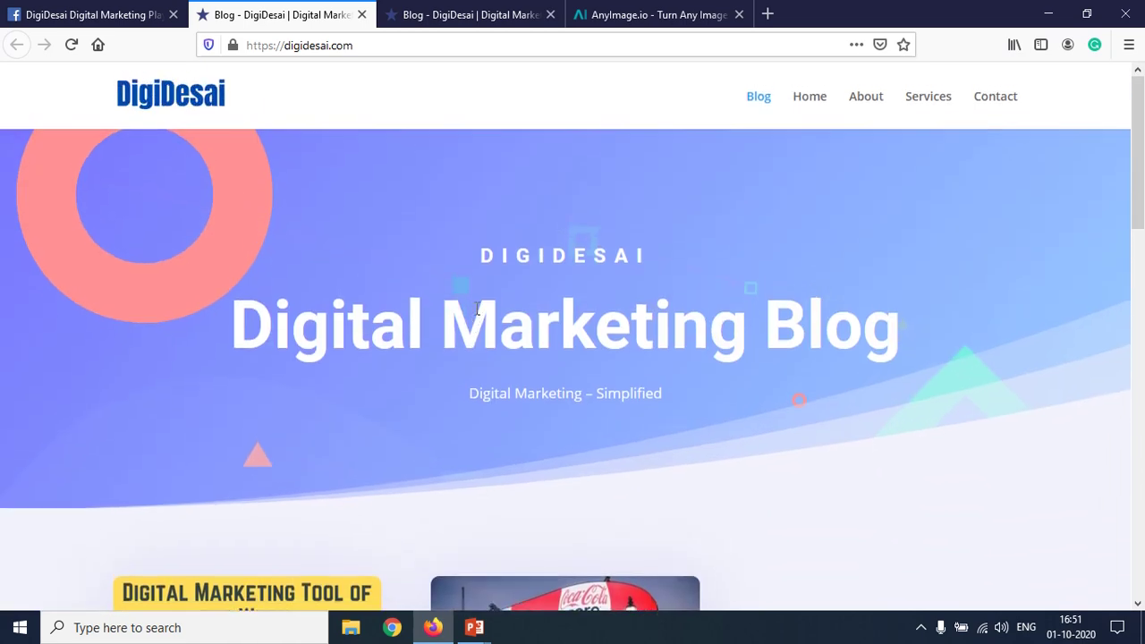